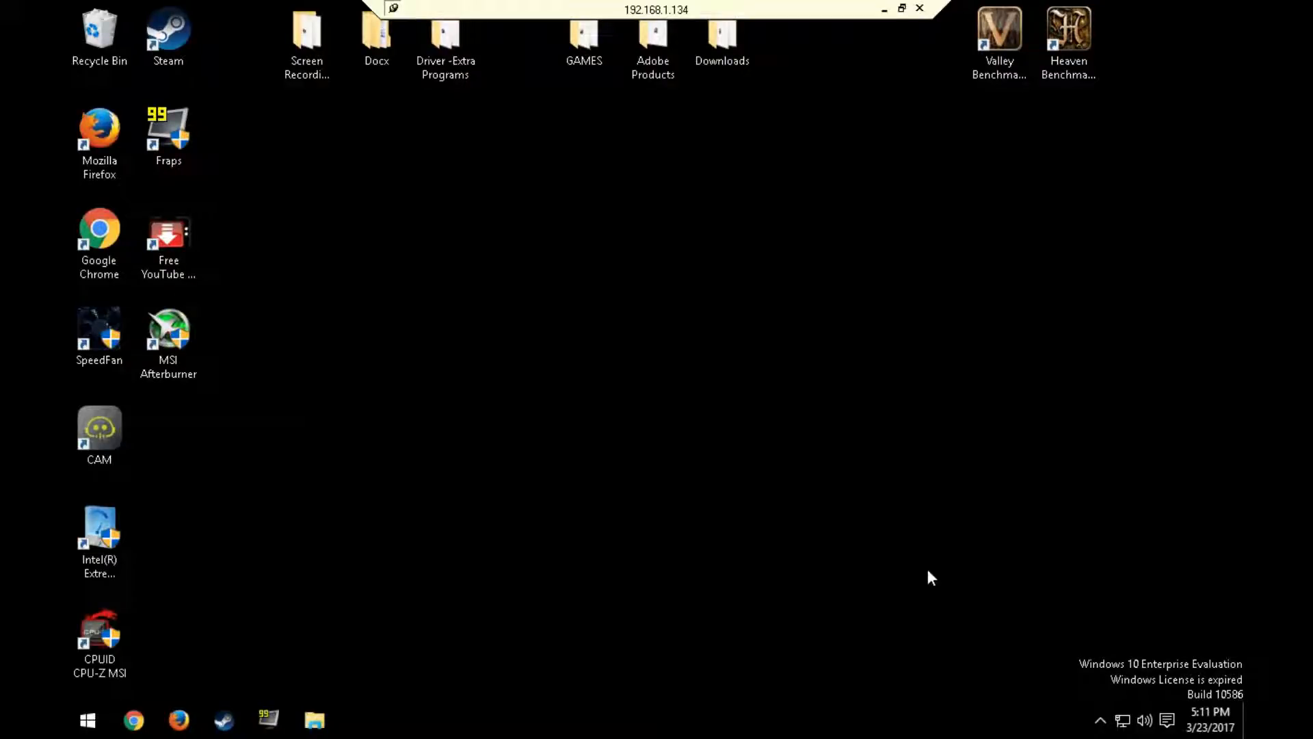
Step: Search the system for "devices and" and open Devices and Printers
click(69, 727)
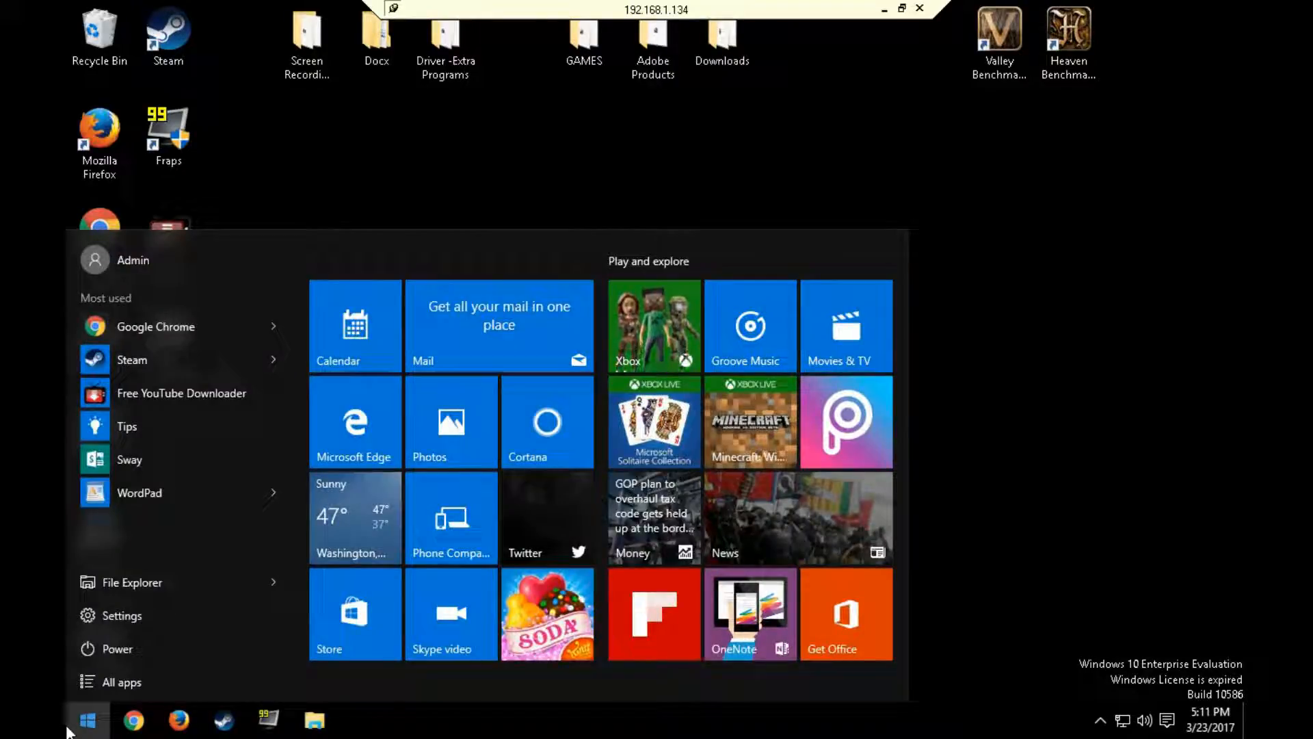
text(de)
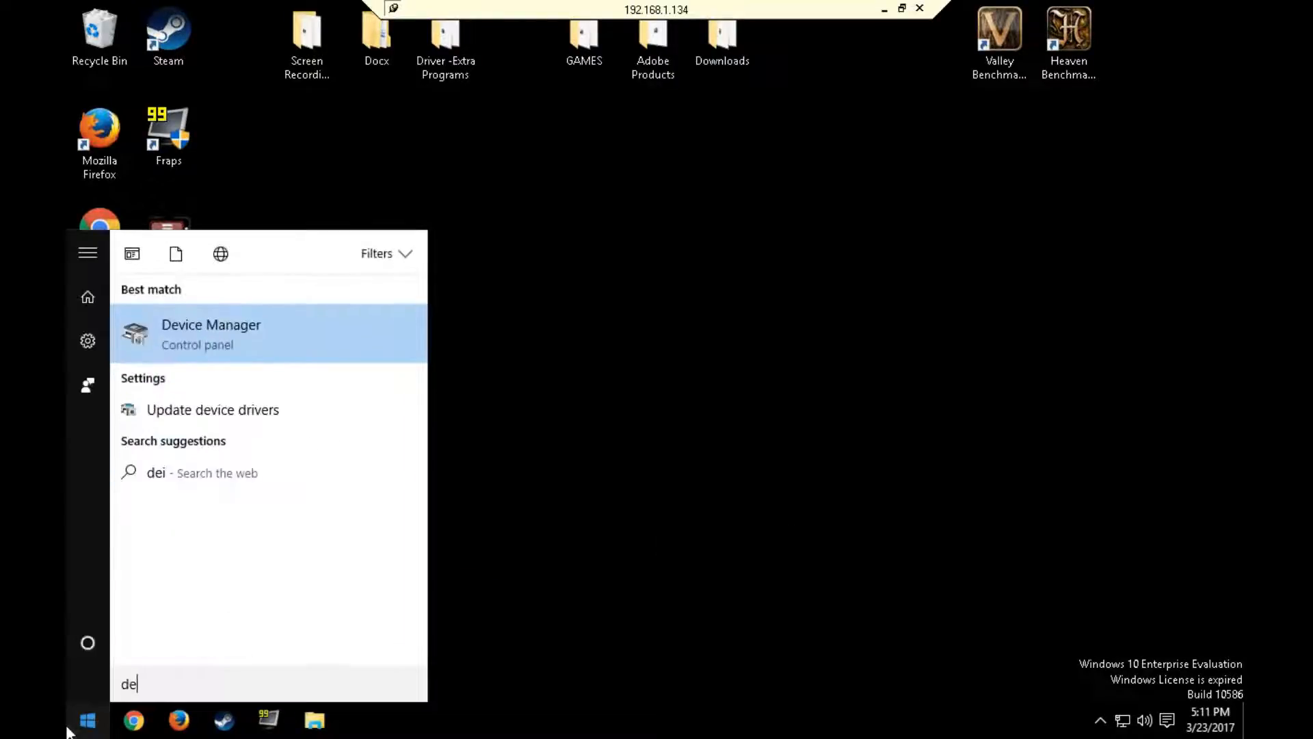
text(vices and)
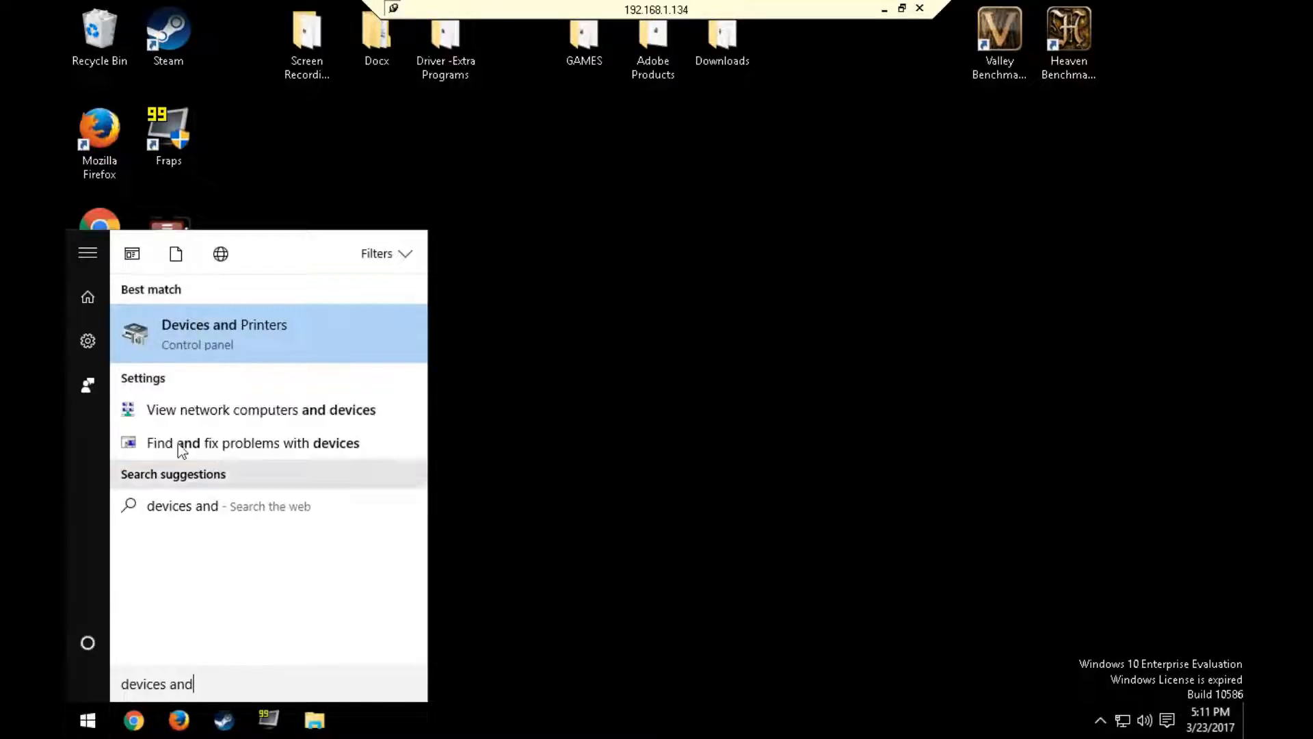
click(270, 325)
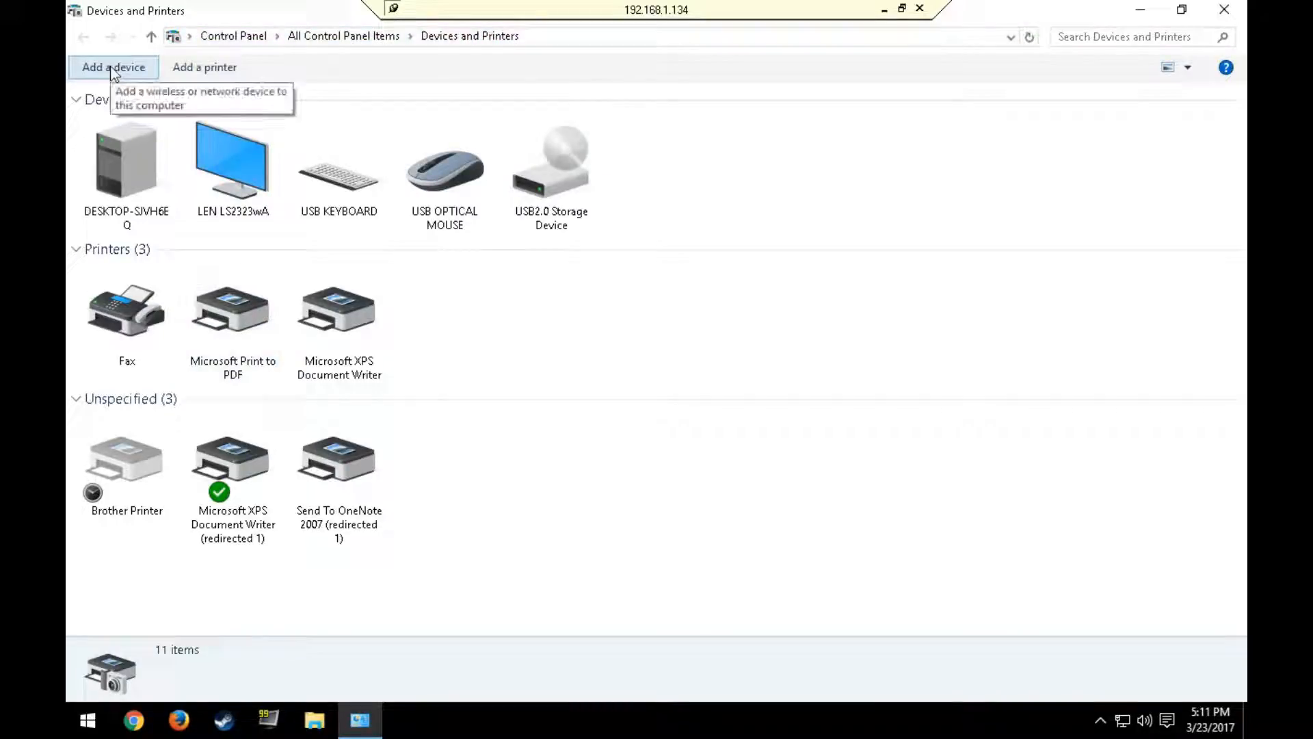
Step: Start adding an unlisted printer, choosing a local or network printer with manual settings
click(191, 71)
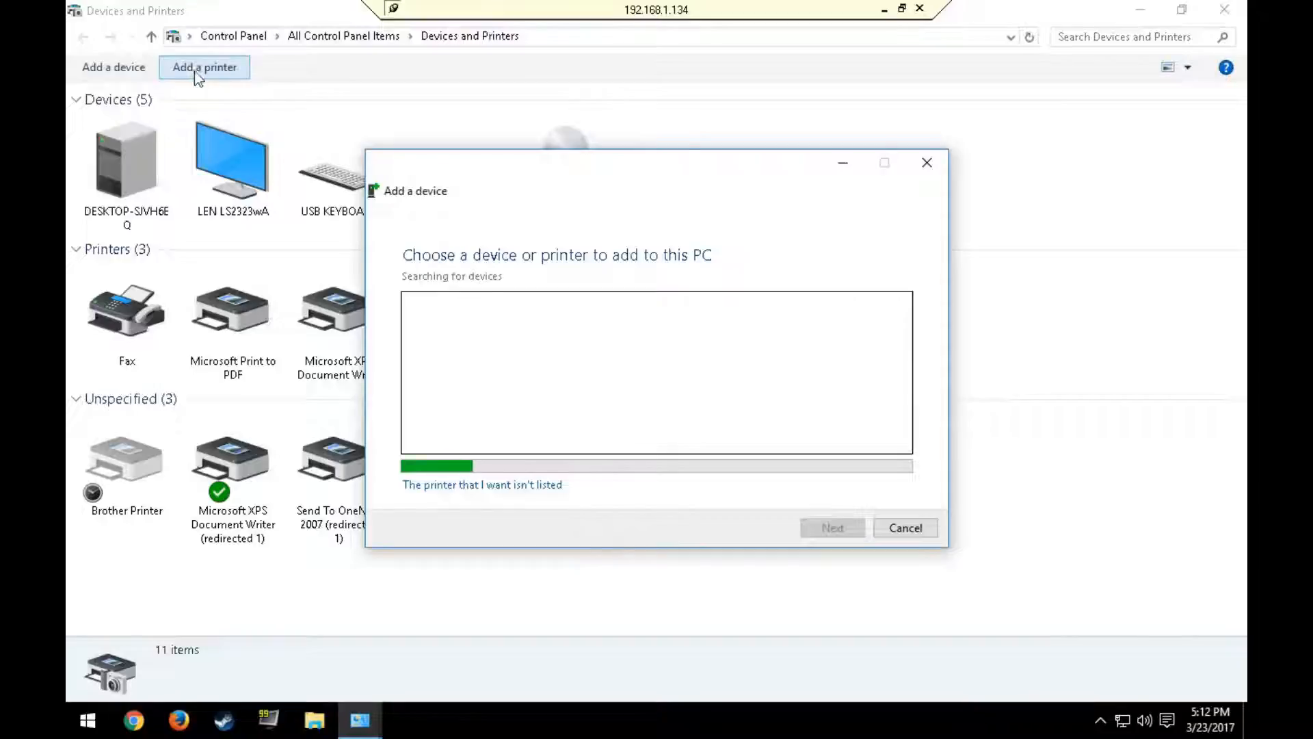
click(528, 485)
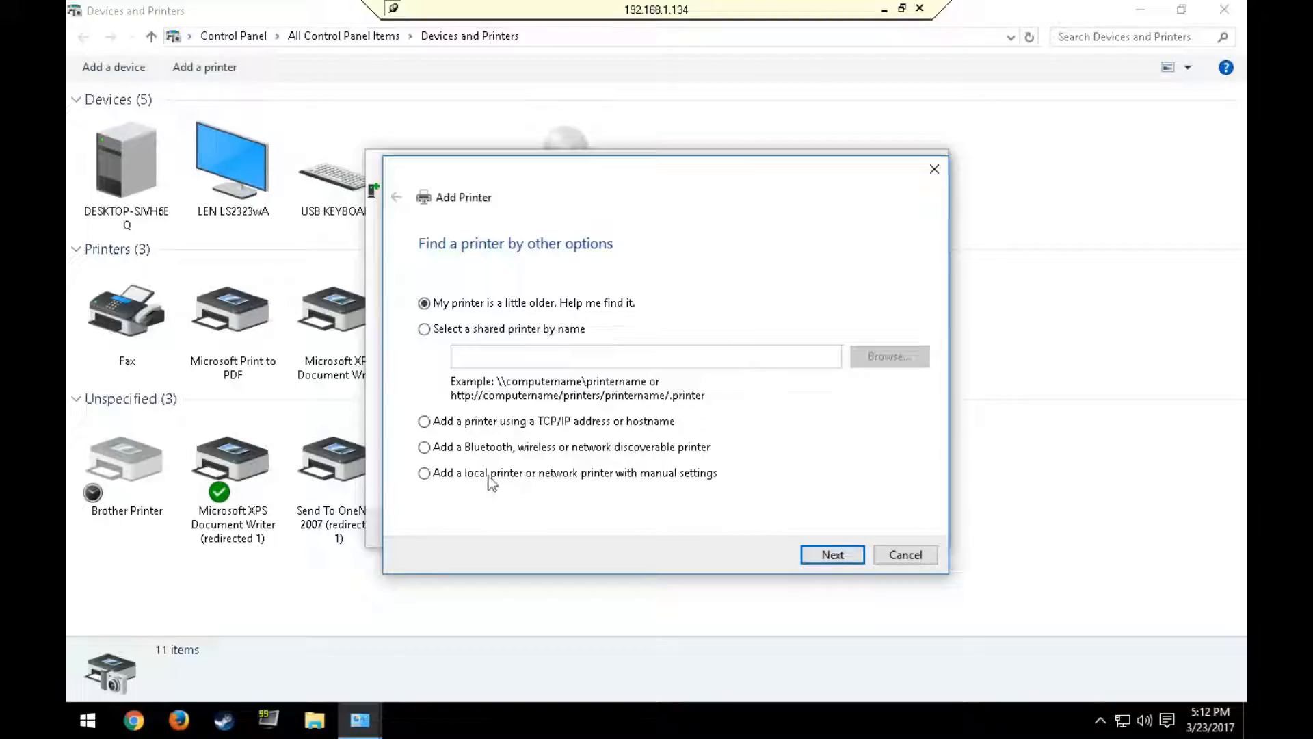
click(462, 477)
click(832, 554)
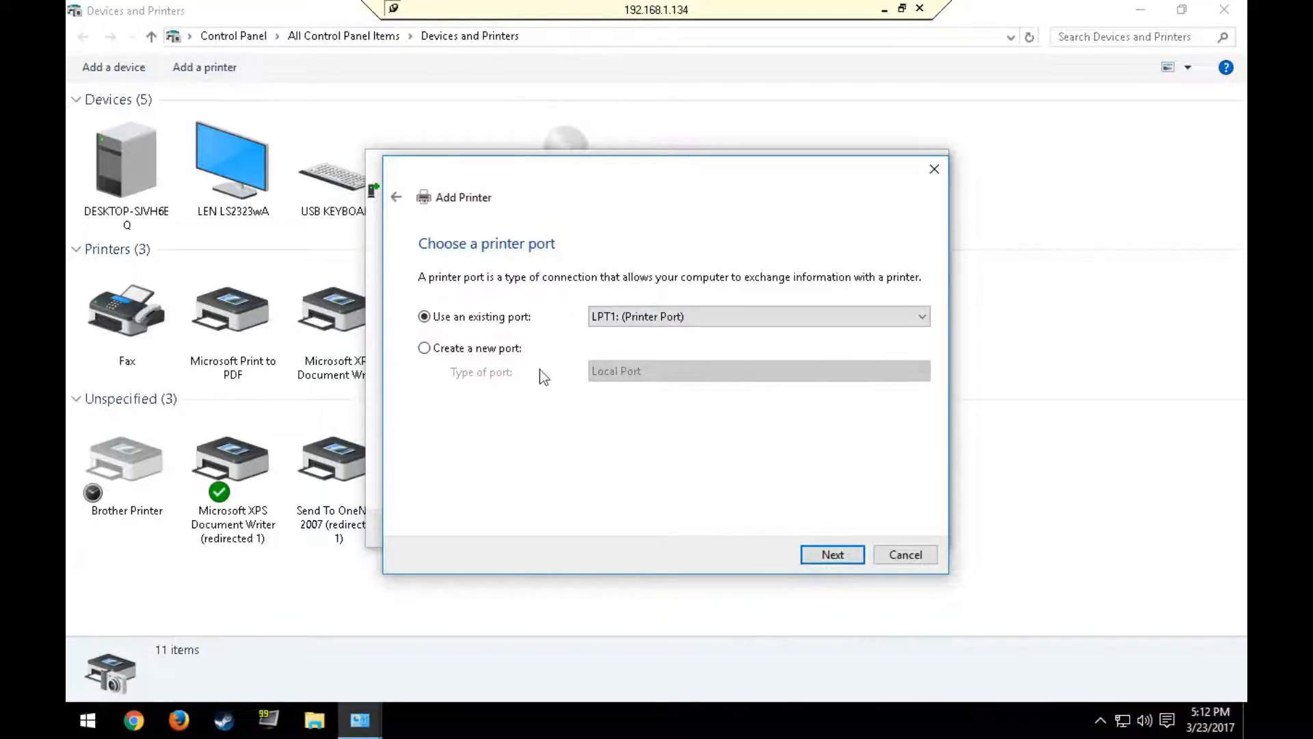
click(424, 348)
click(667, 373)
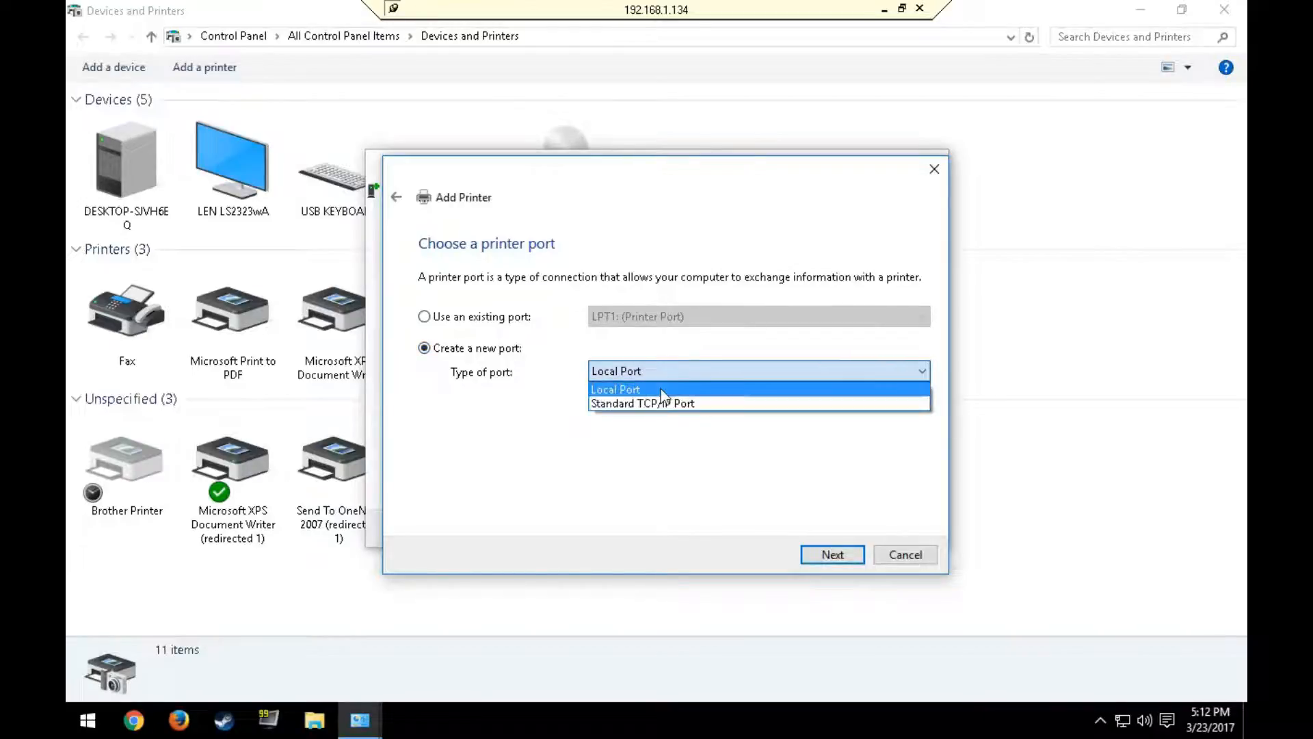
click(432, 328)
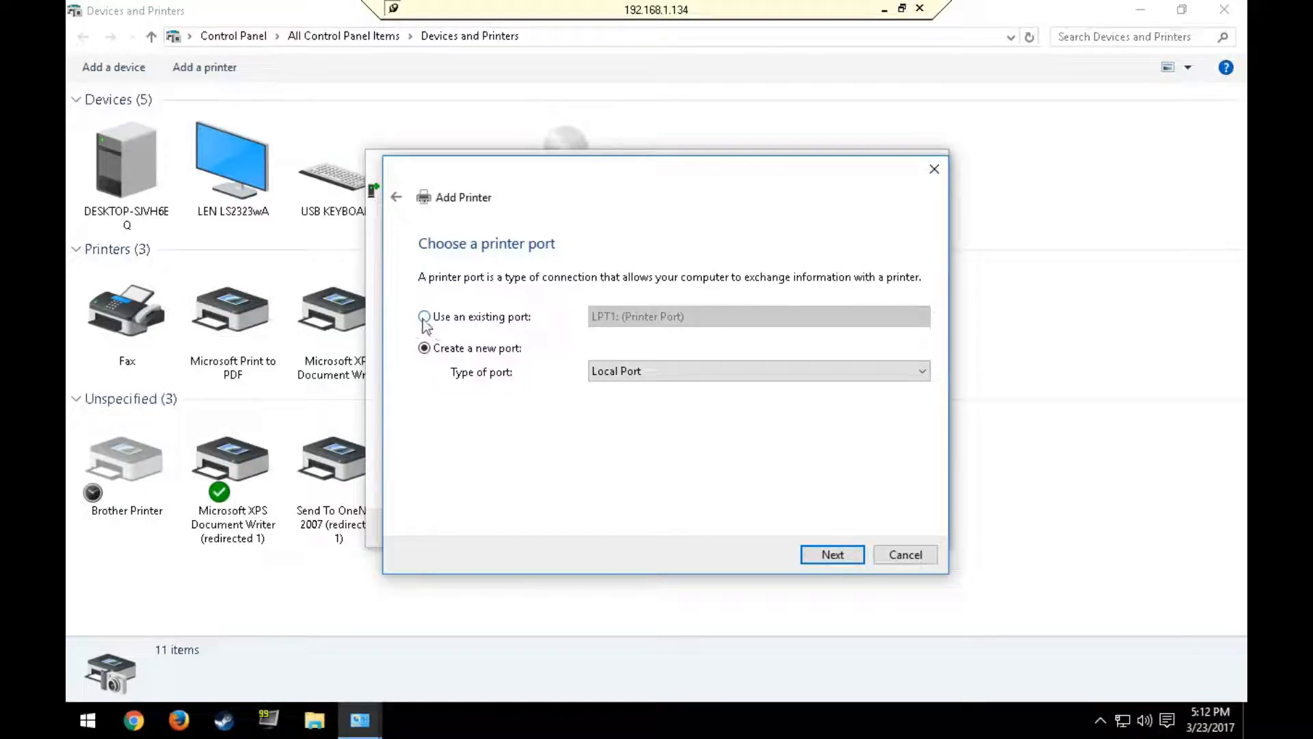
Step: Use the existing port USB001 (Virtual printer port for USB) for the printer and continue to driver installation
click(424, 319)
click(681, 330)
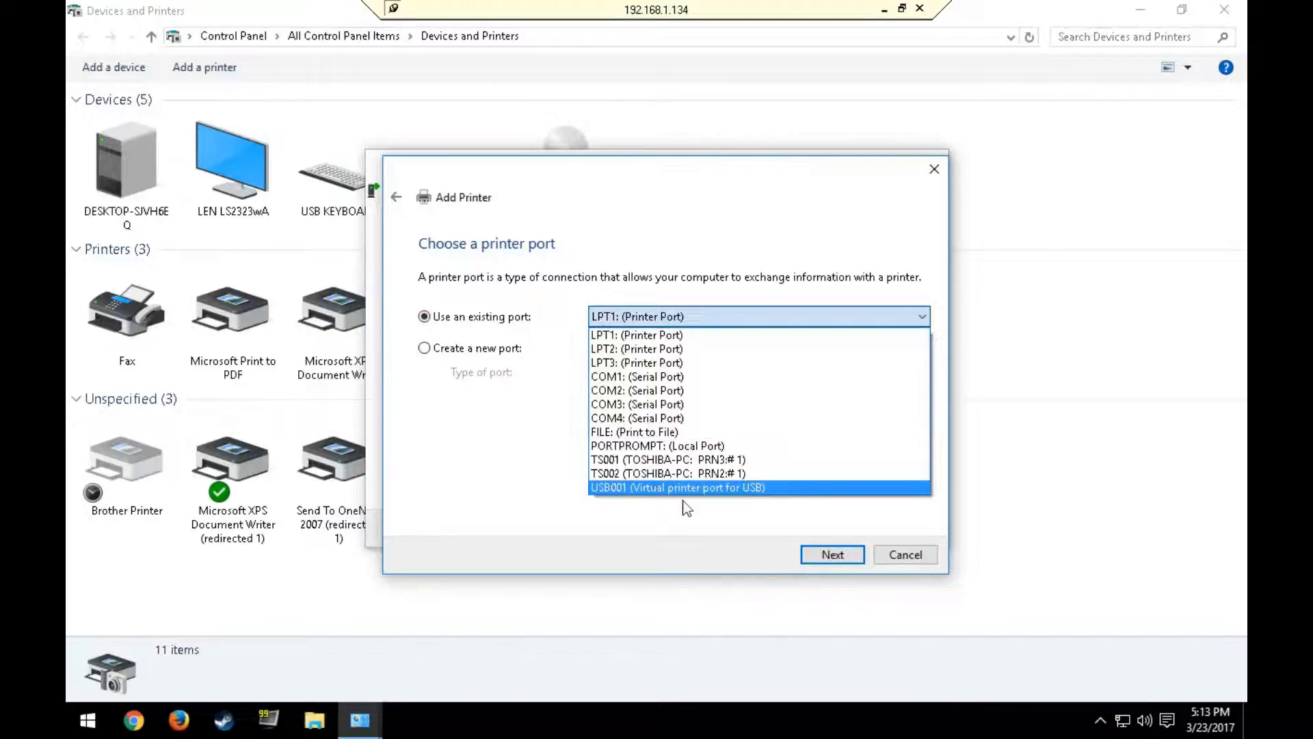
click(650, 491)
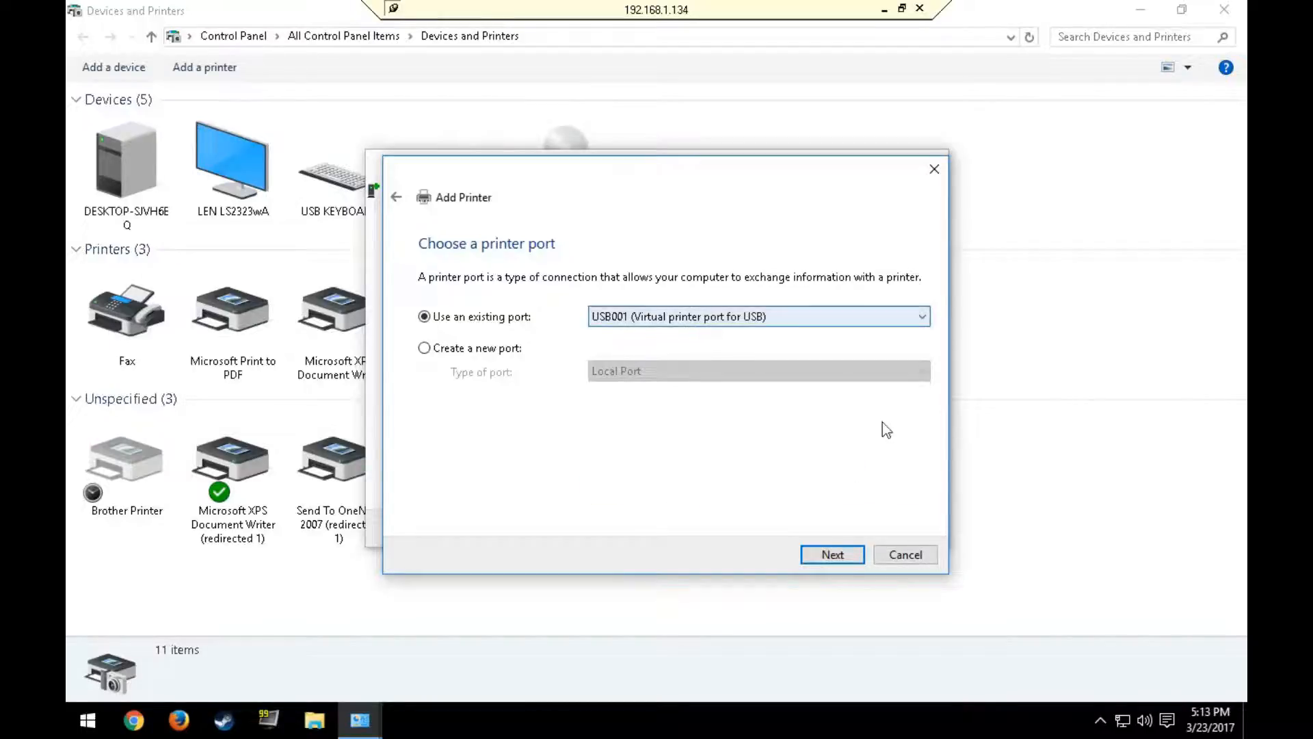
click(843, 556)
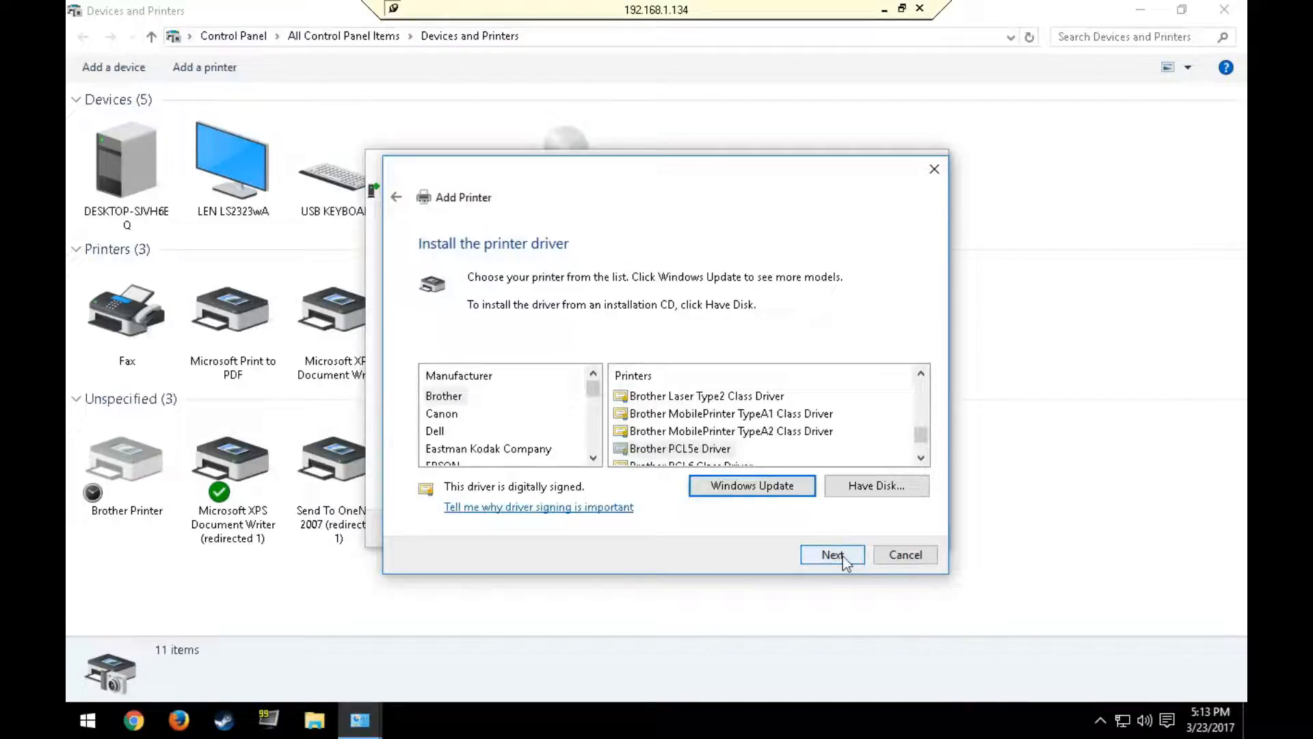
Step: Look through the class drivers offered for the manufacturer Brother
click(460, 398)
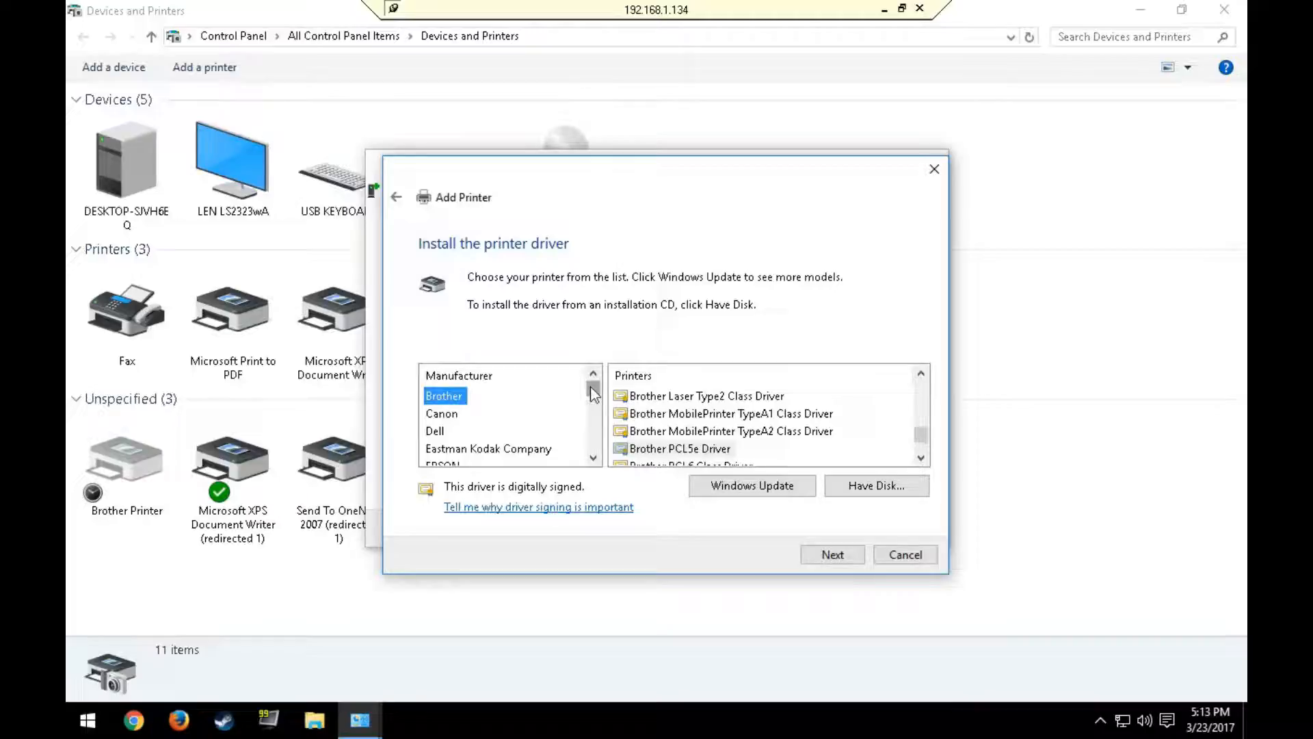
mouse_move(592, 393)
mouse_down()
mouse_move(597, 451)
mouse_move(597, 380)
mouse_up()
mouse_move(925, 444)
mouse_down()
mouse_move(925, 383)
mouse_move(926, 457)
mouse_move(926, 418)
mouse_up()
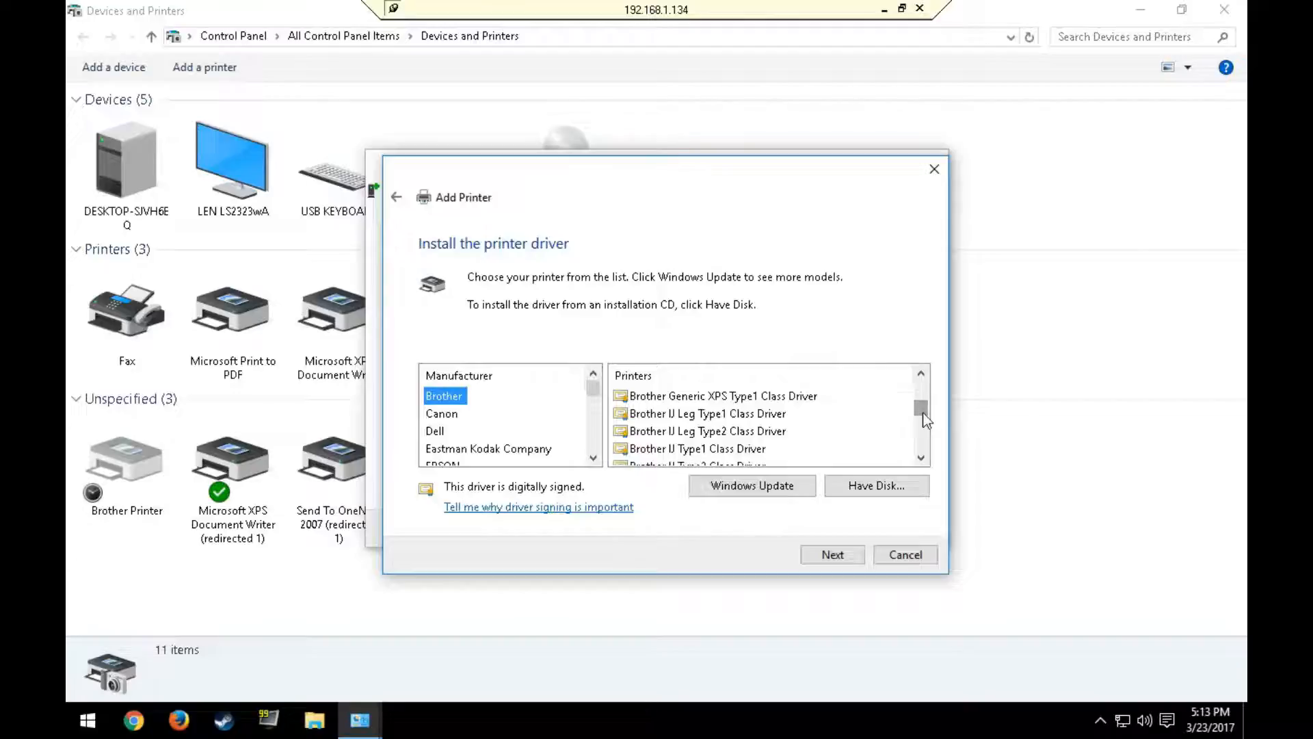
click(760, 432)
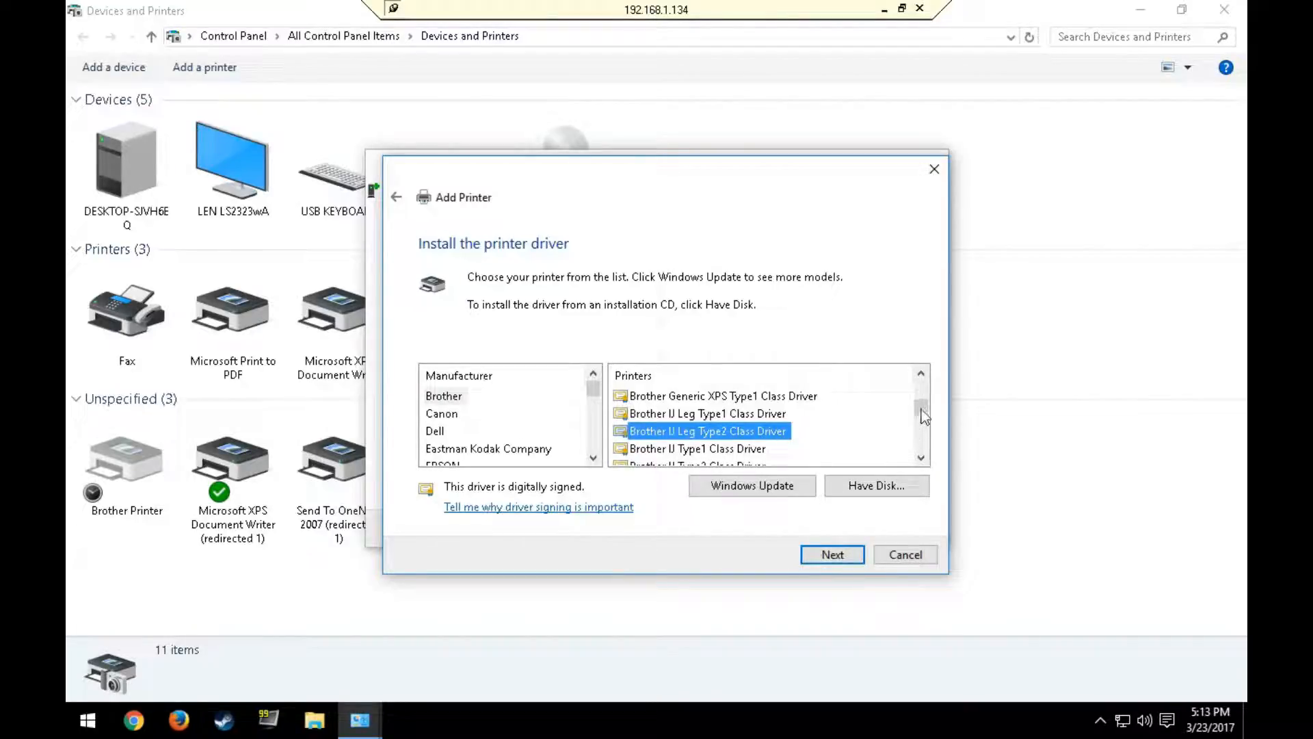
drag(922, 413, 923, 394)
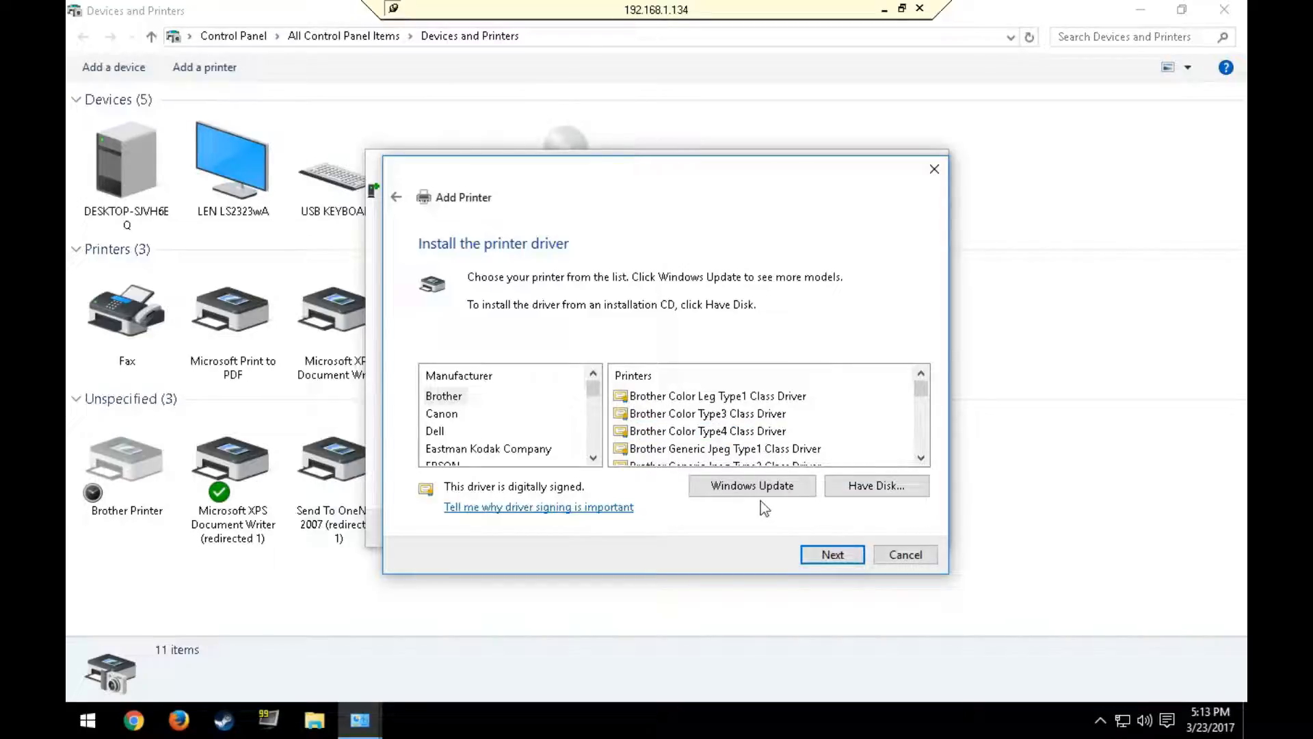
Step: Choose to install the driver from disk and browse to the DVD Drive (H:) BROTHER
click(860, 489)
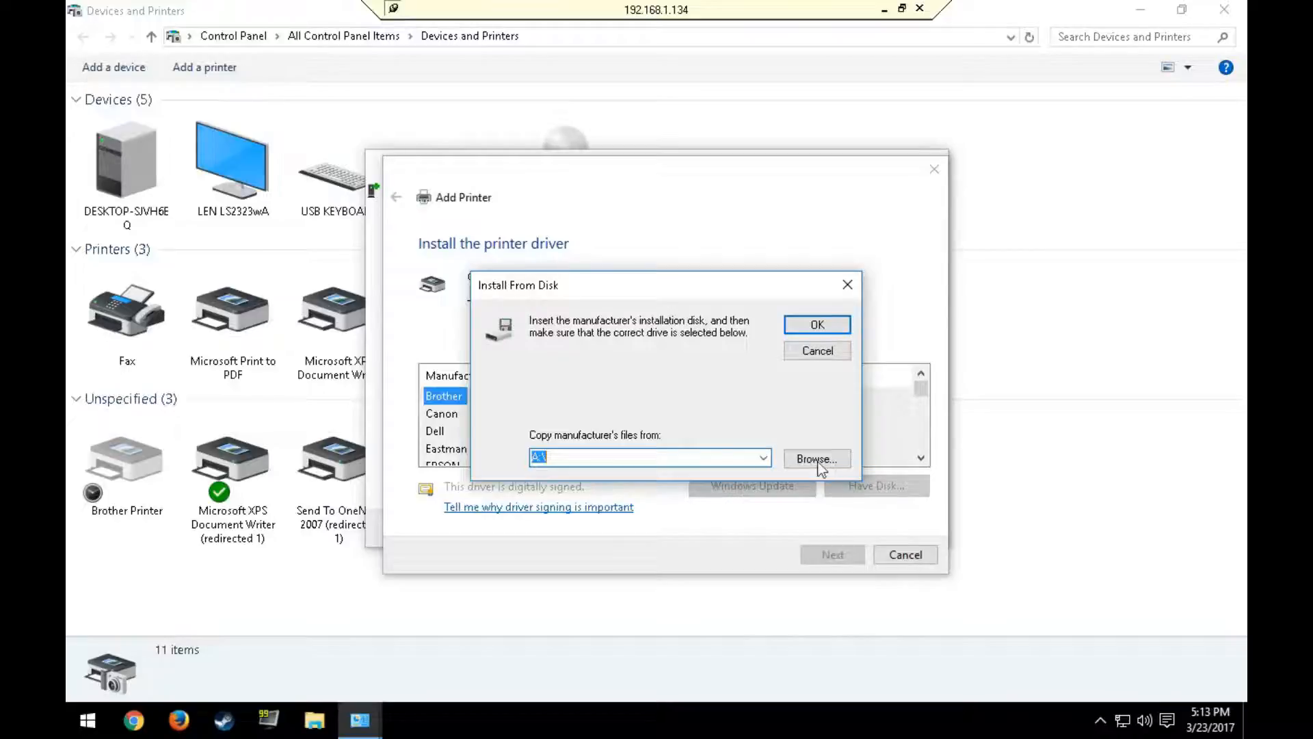
click(817, 458)
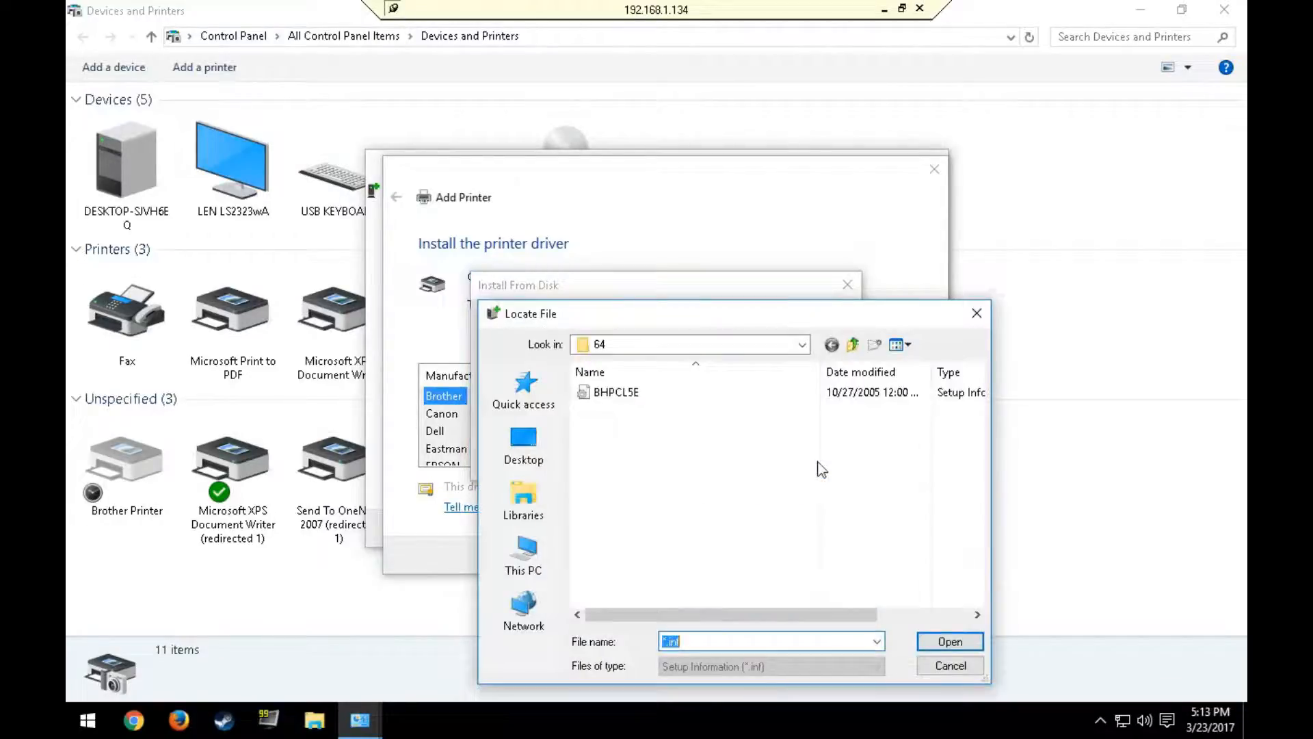
click(802, 346)
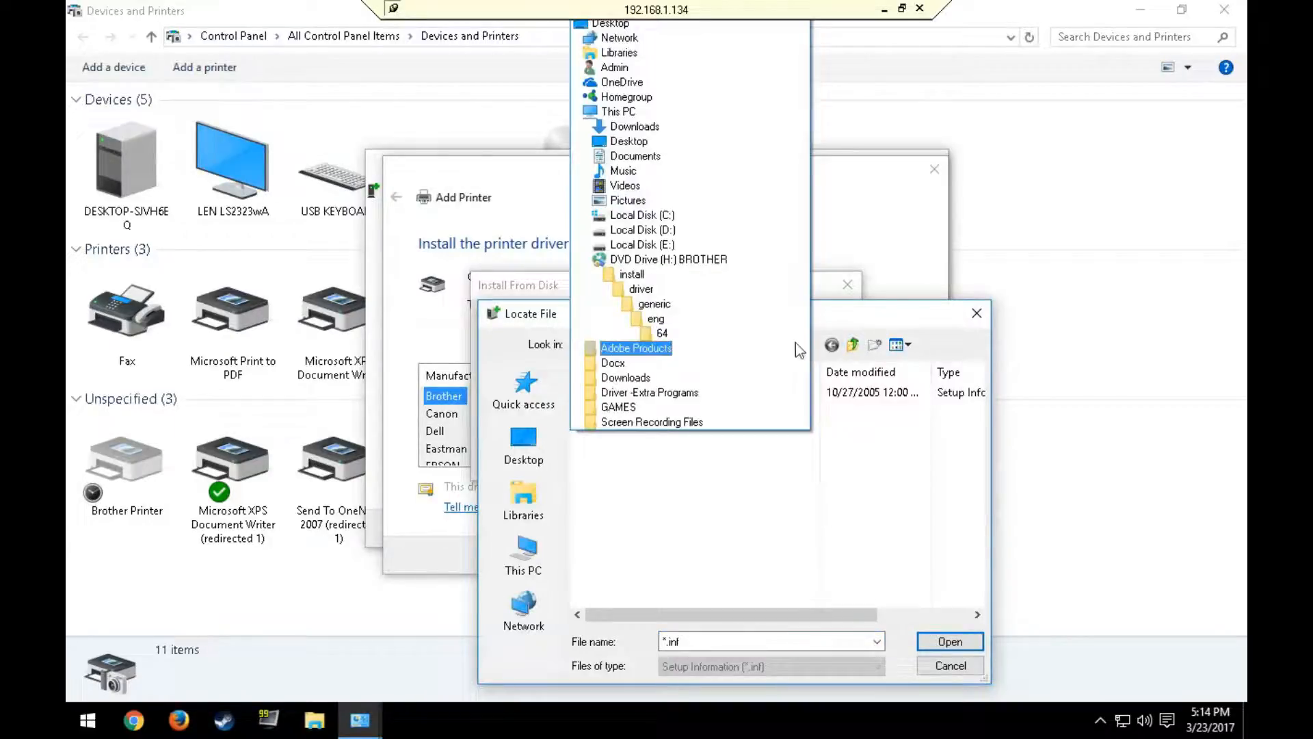
click(620, 113)
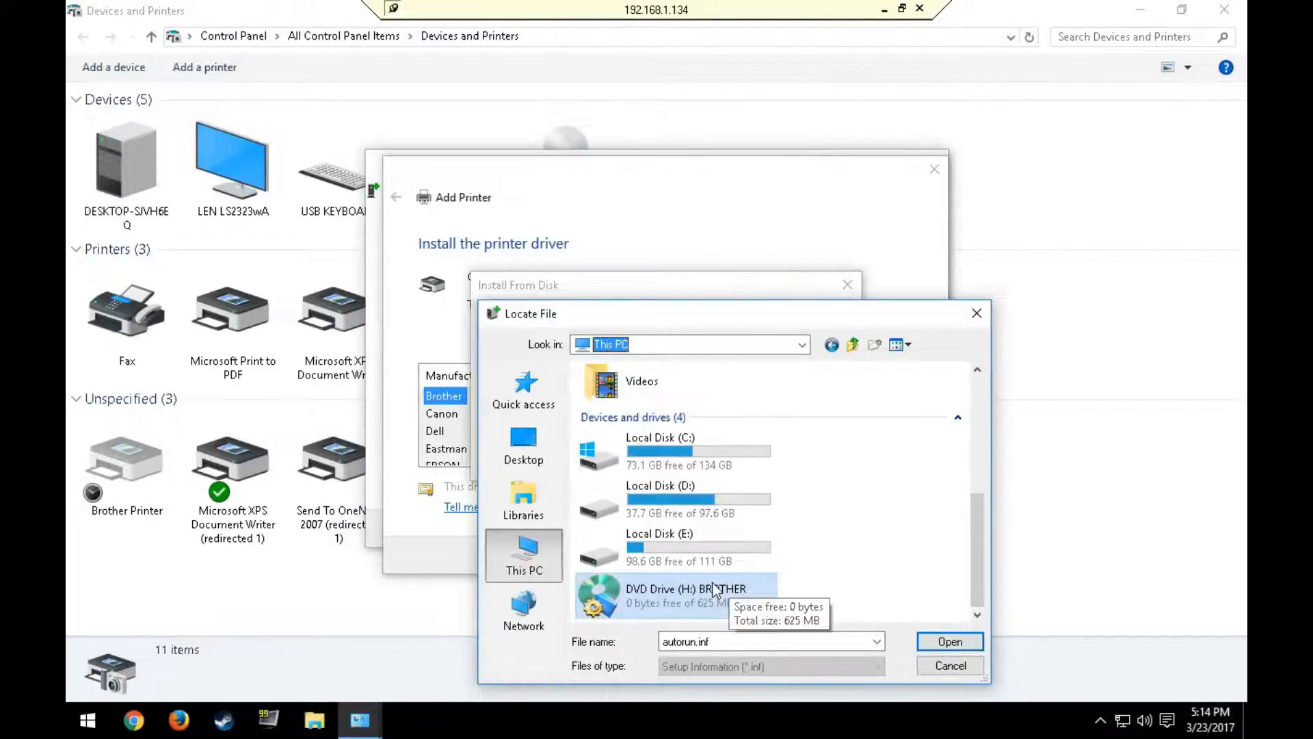
double_click(674, 592)
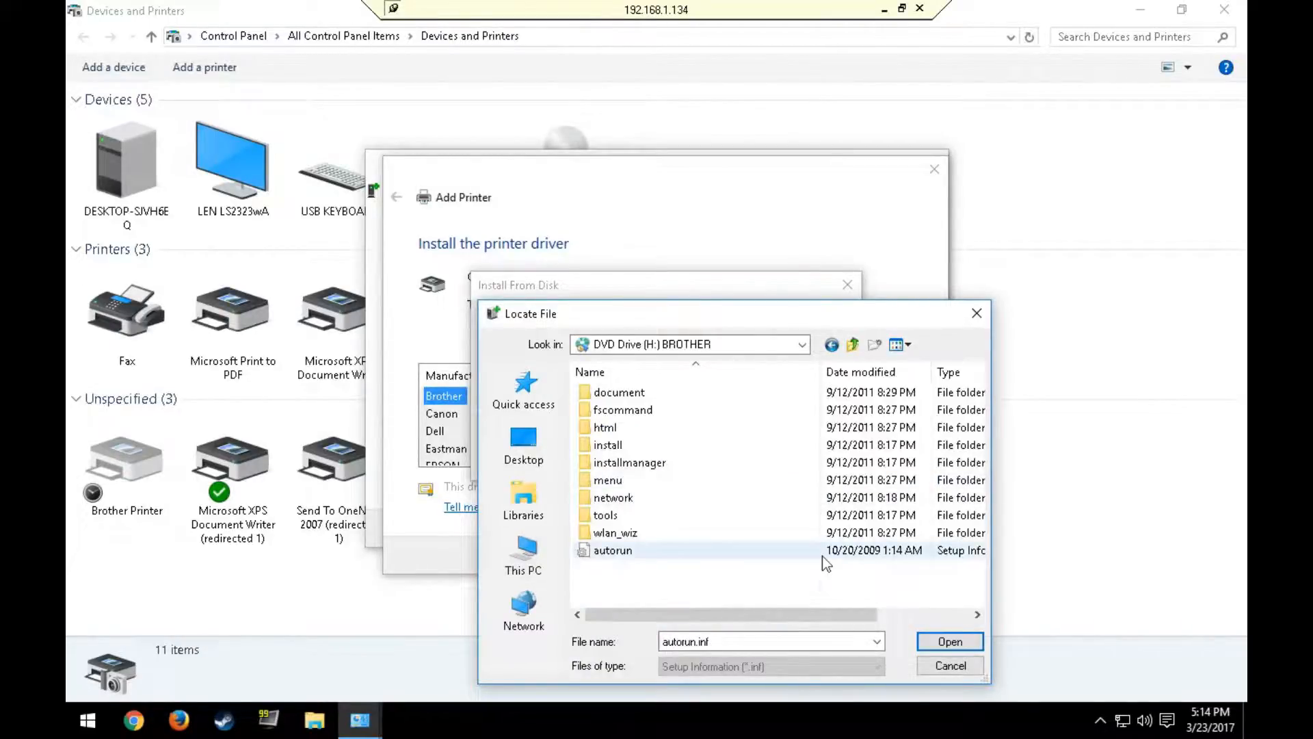
Step: Go to the disc's 64-bit English generic driver folder, install\driver\generic\eng\64
click(613, 446)
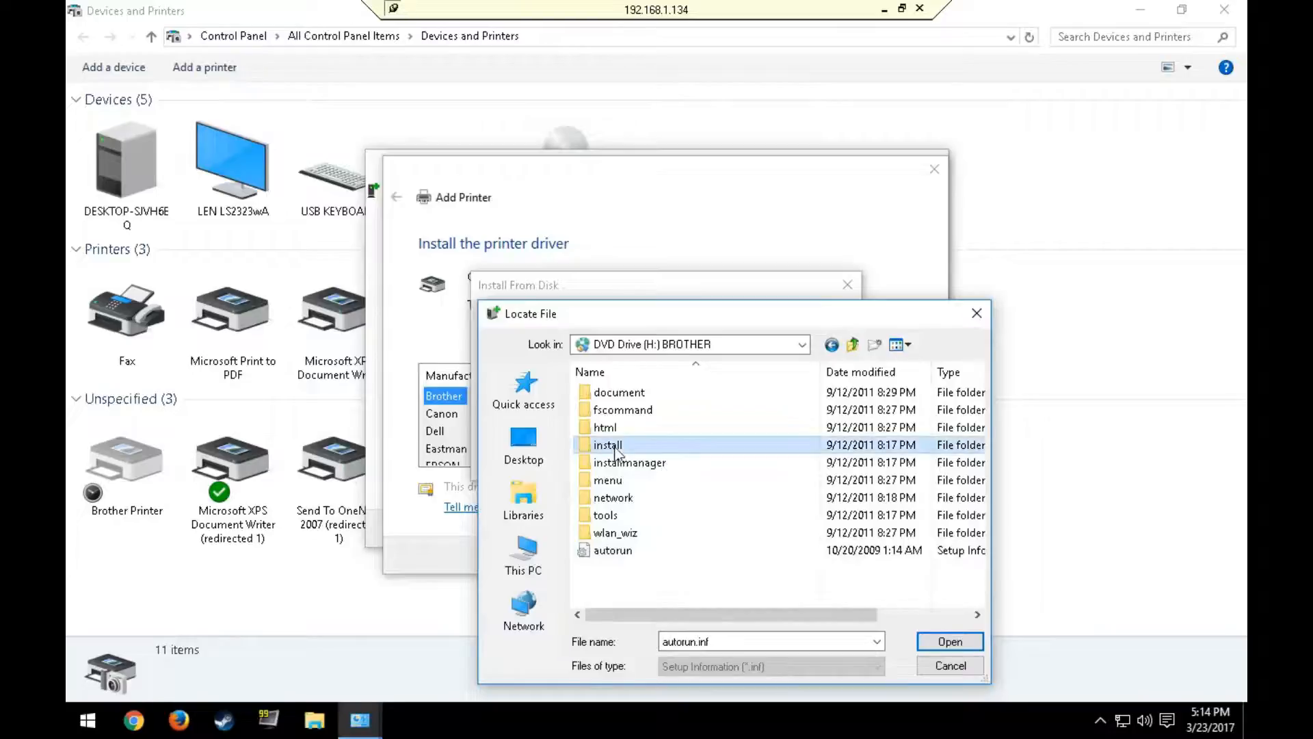
double_click(615, 446)
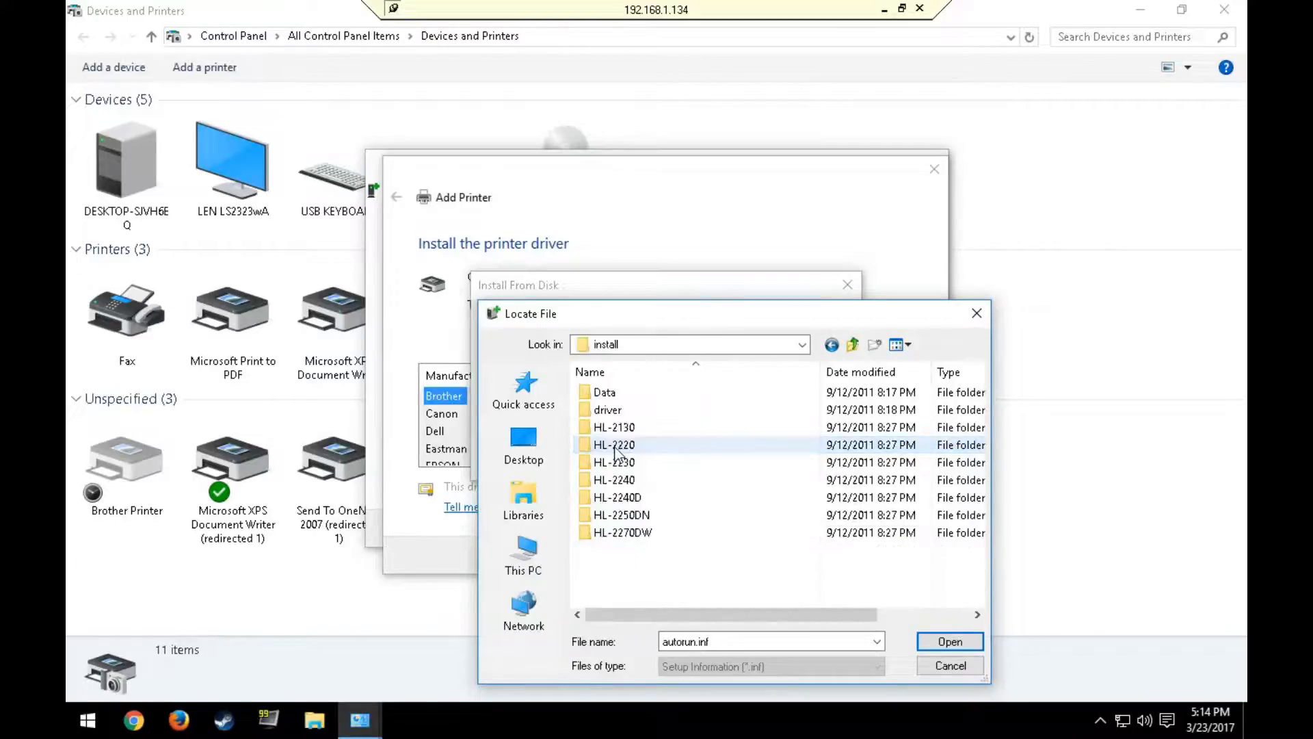
click(832, 346)
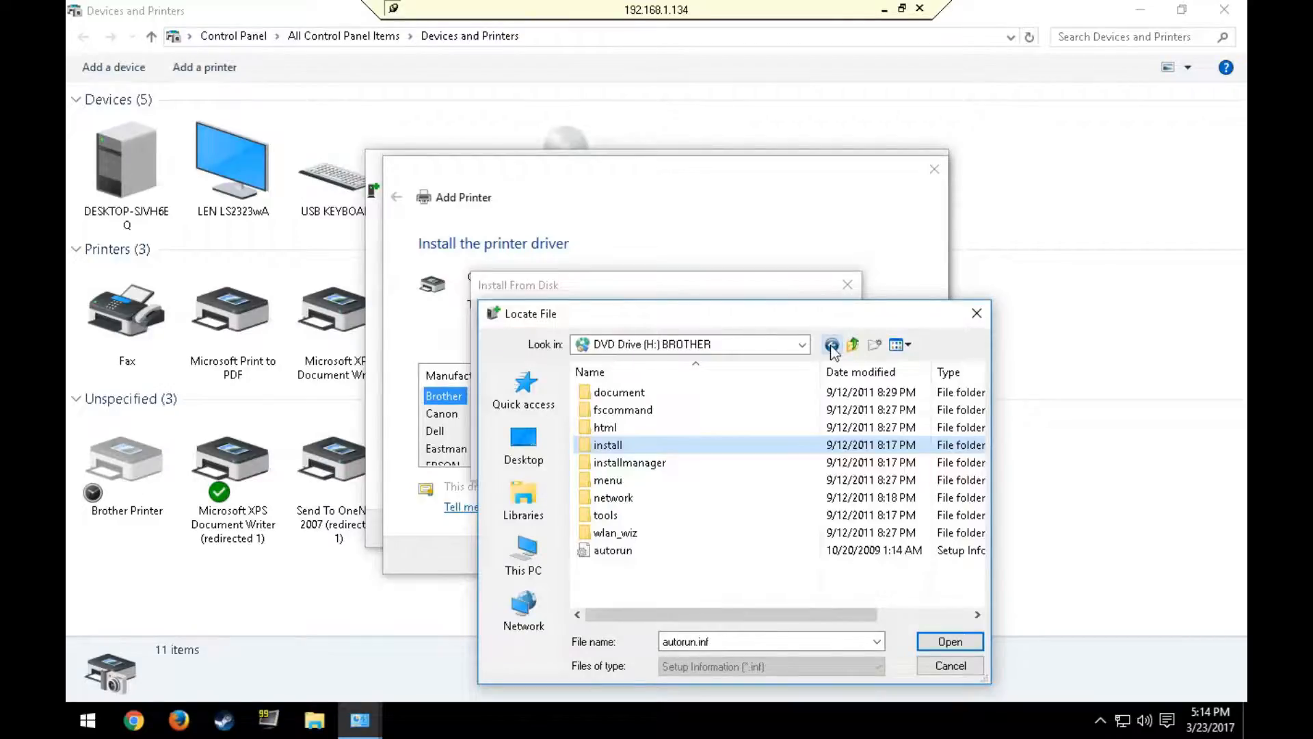
double_click(627, 446)
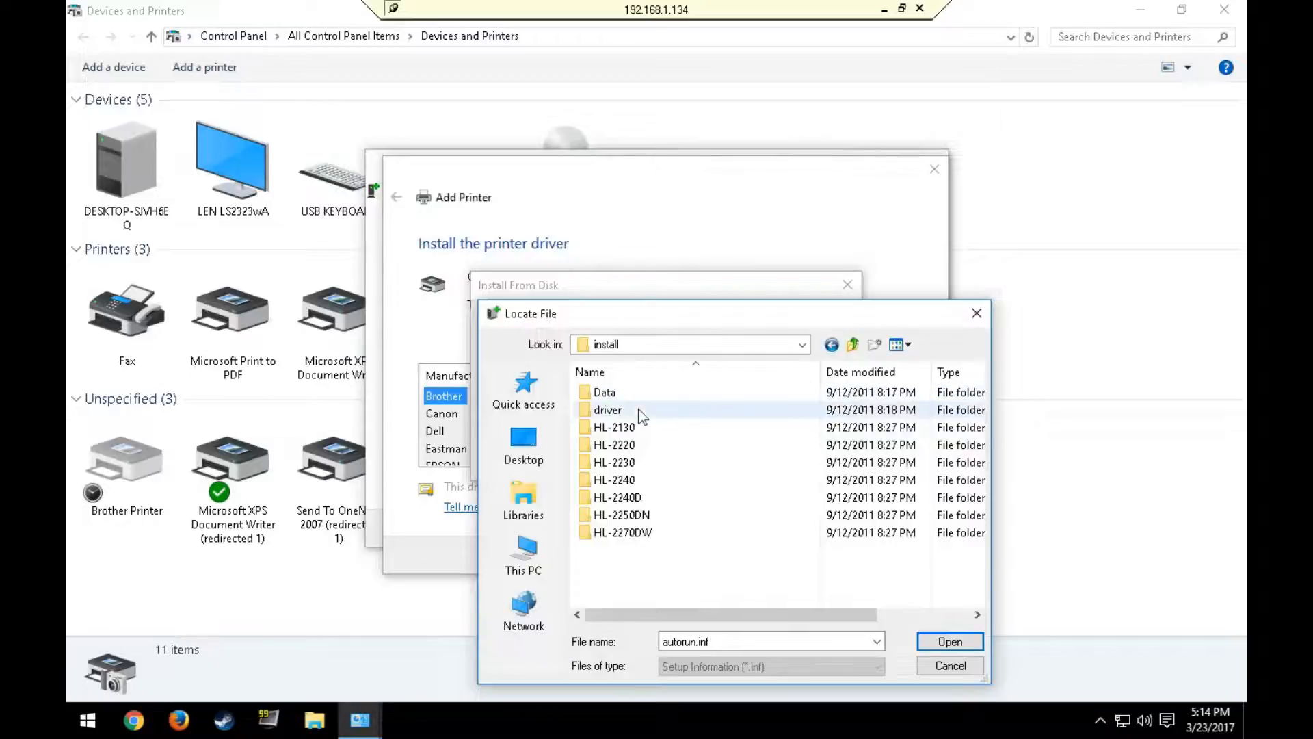
double_click(624, 412)
click(619, 414)
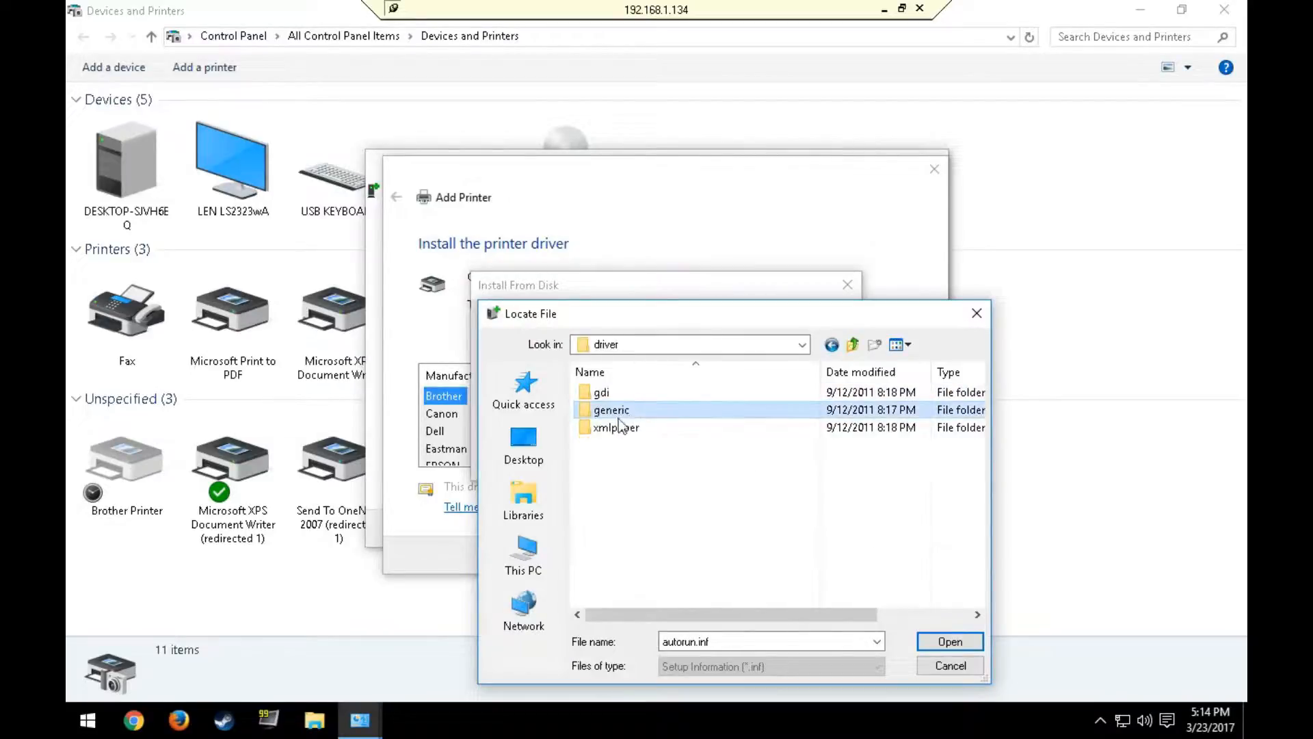
double_click(619, 413)
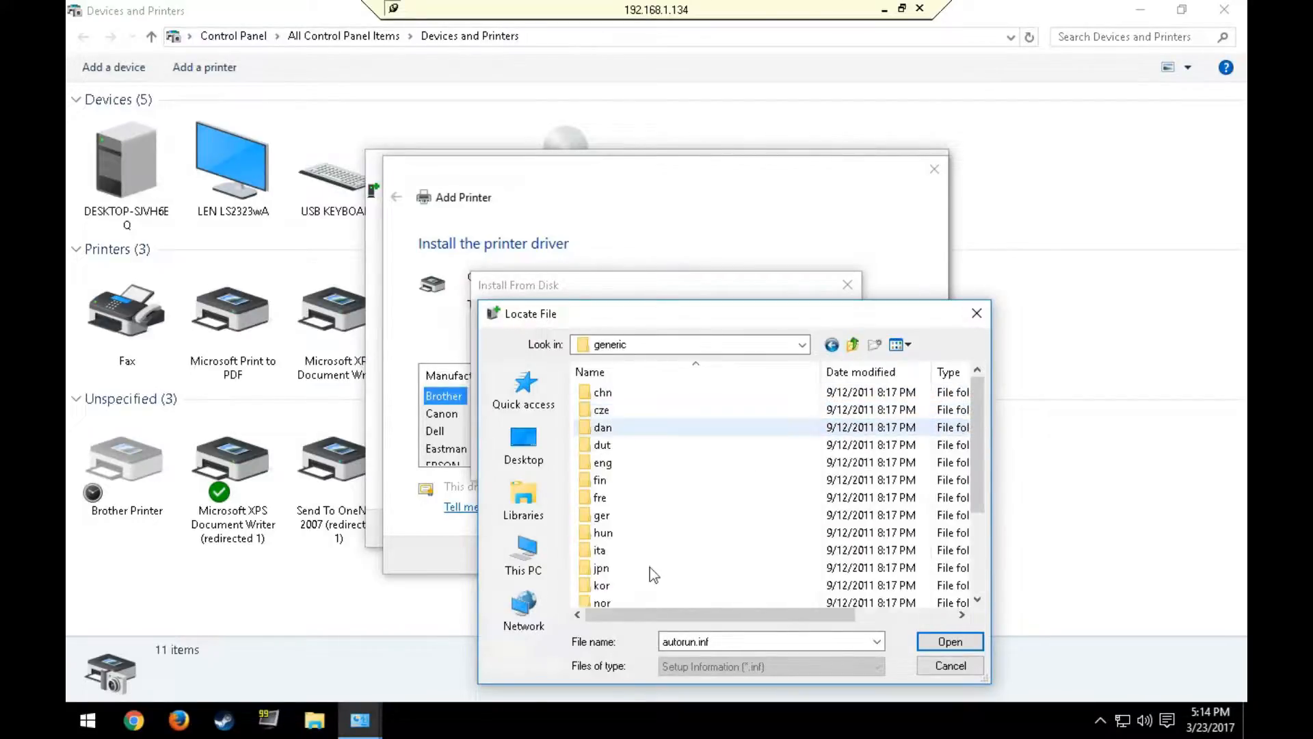
double_click(618, 467)
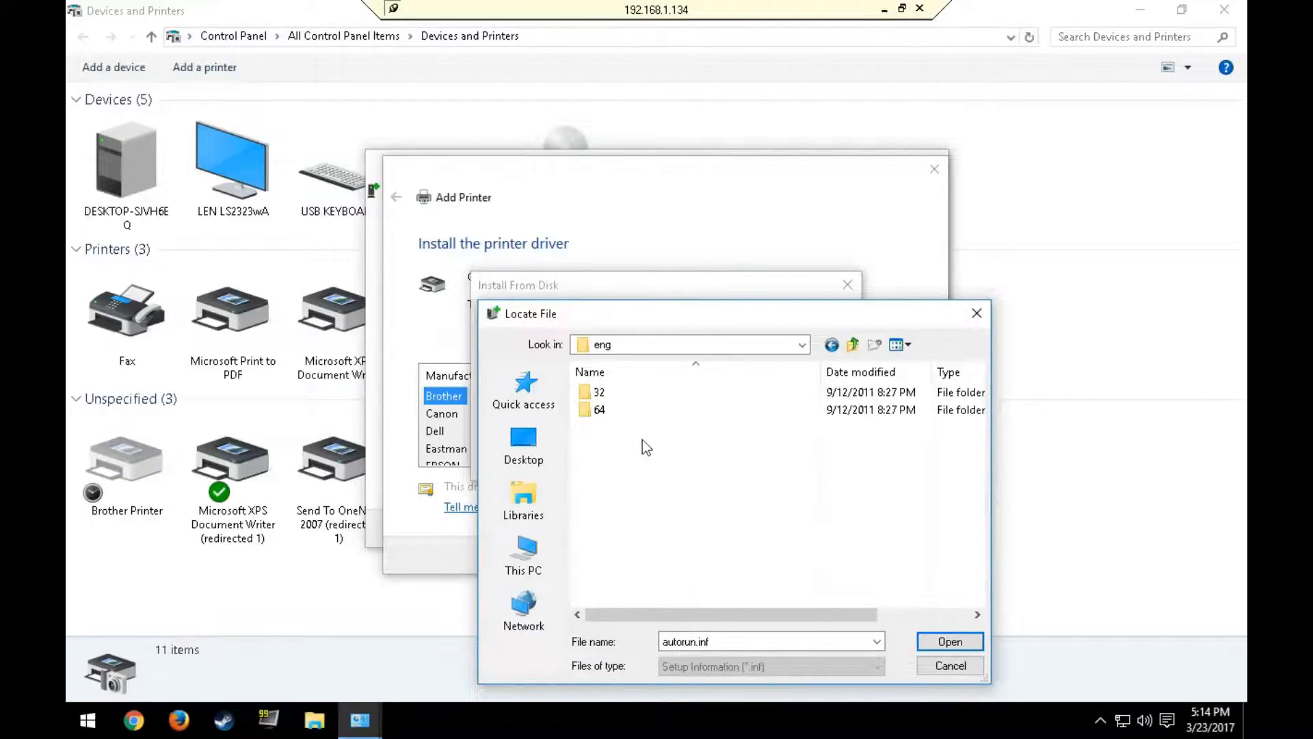
double_click(609, 411)
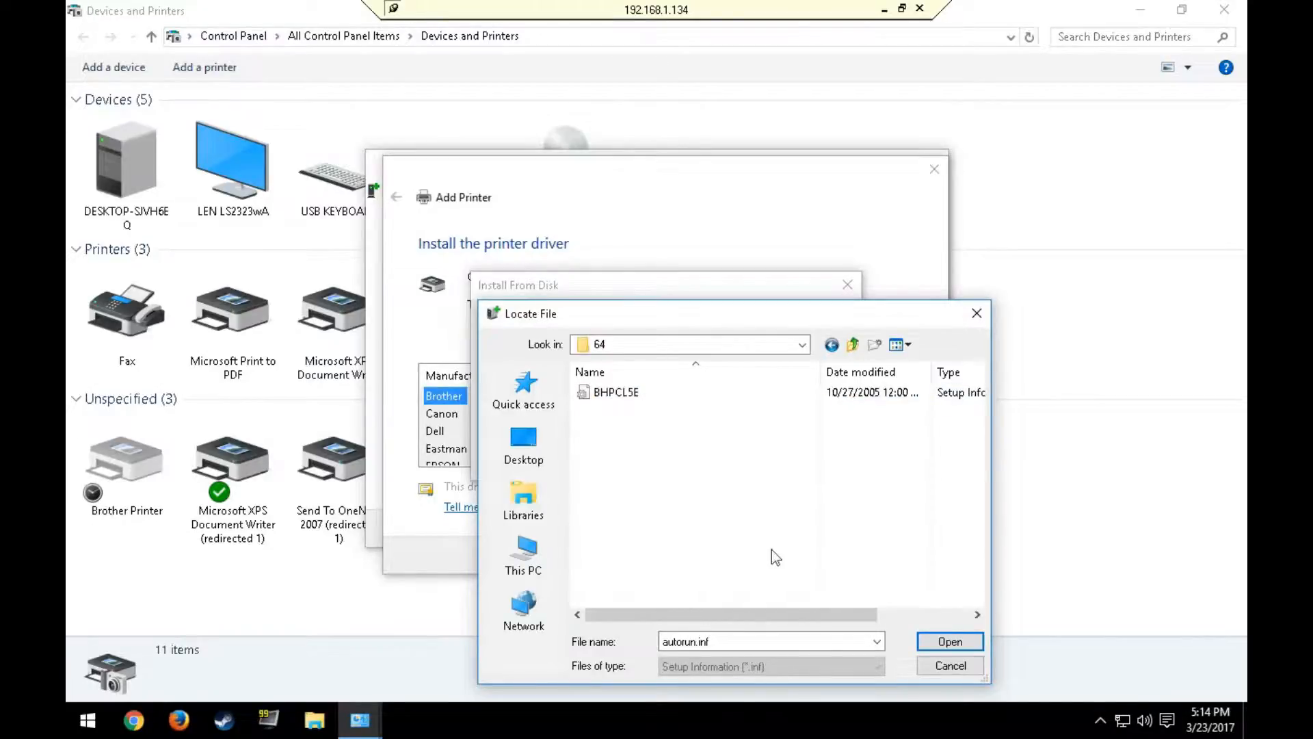
Step: Select the BHPCL5E setup information file and load the manufacturer's driver files from its folder
click(624, 395)
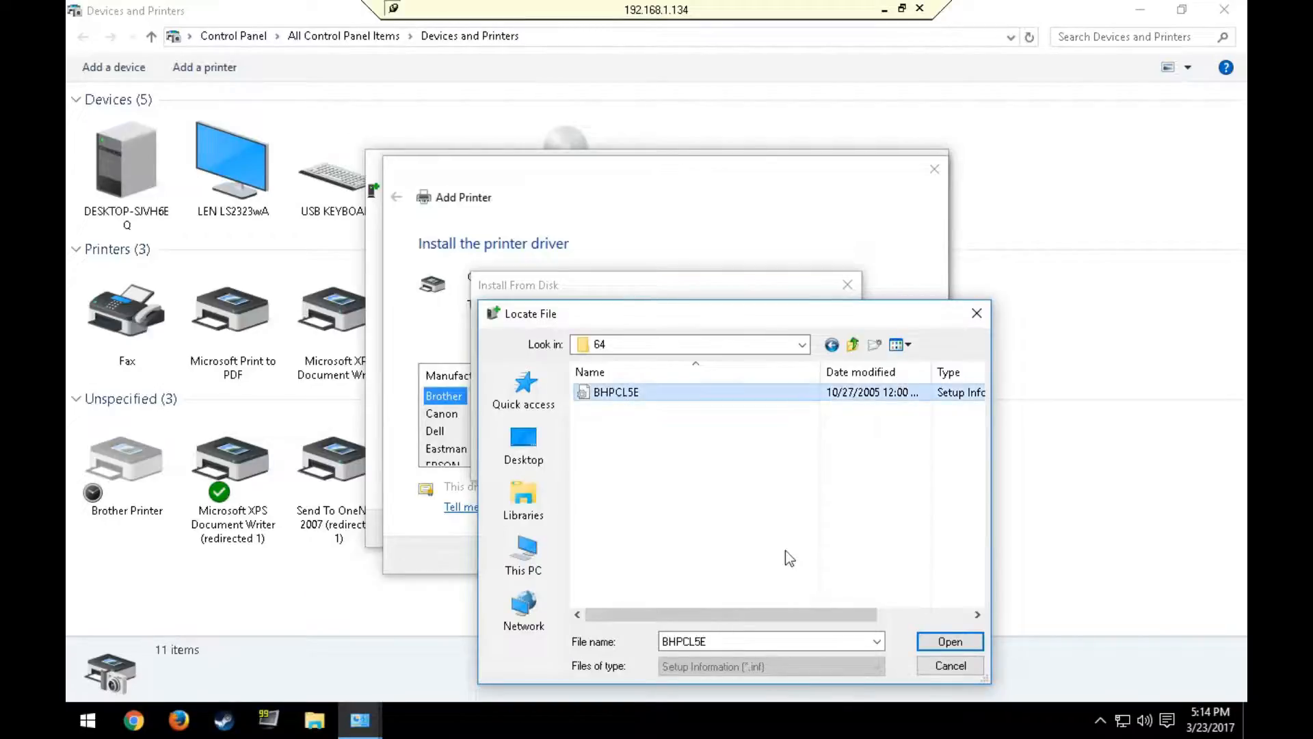
click(947, 640)
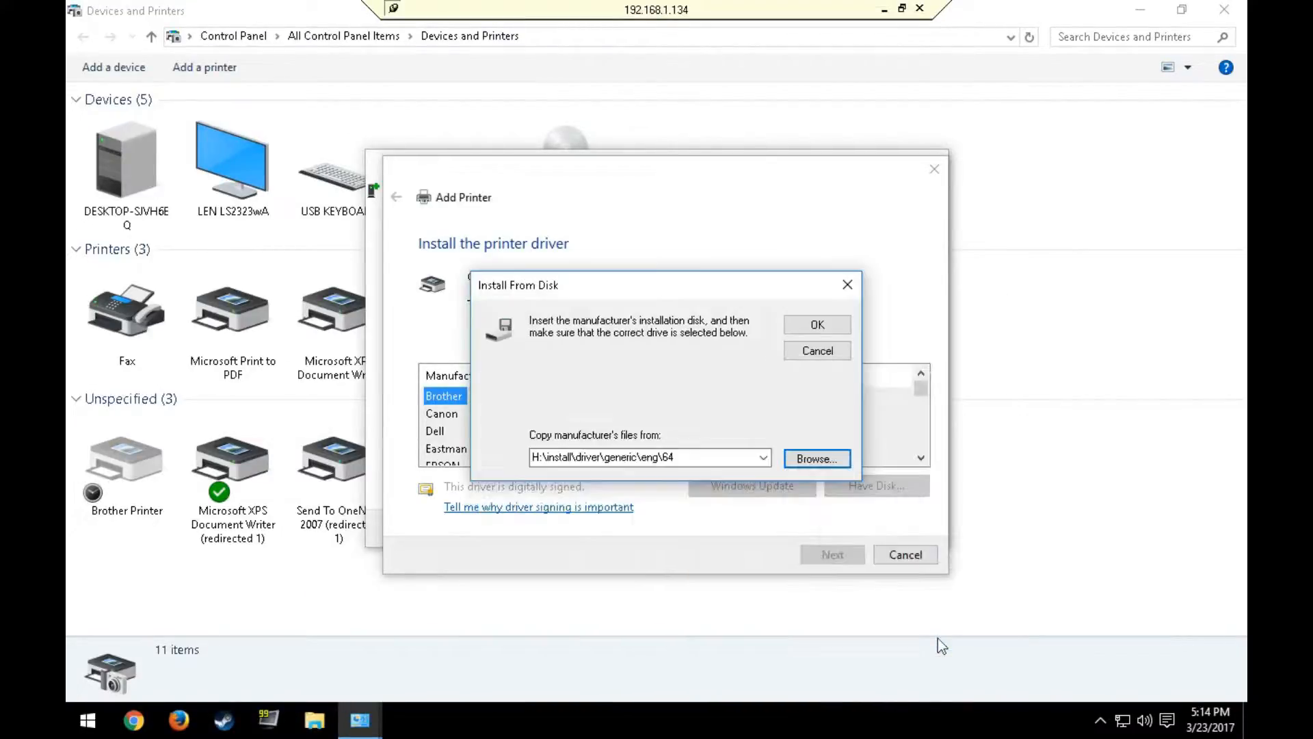
click(817, 324)
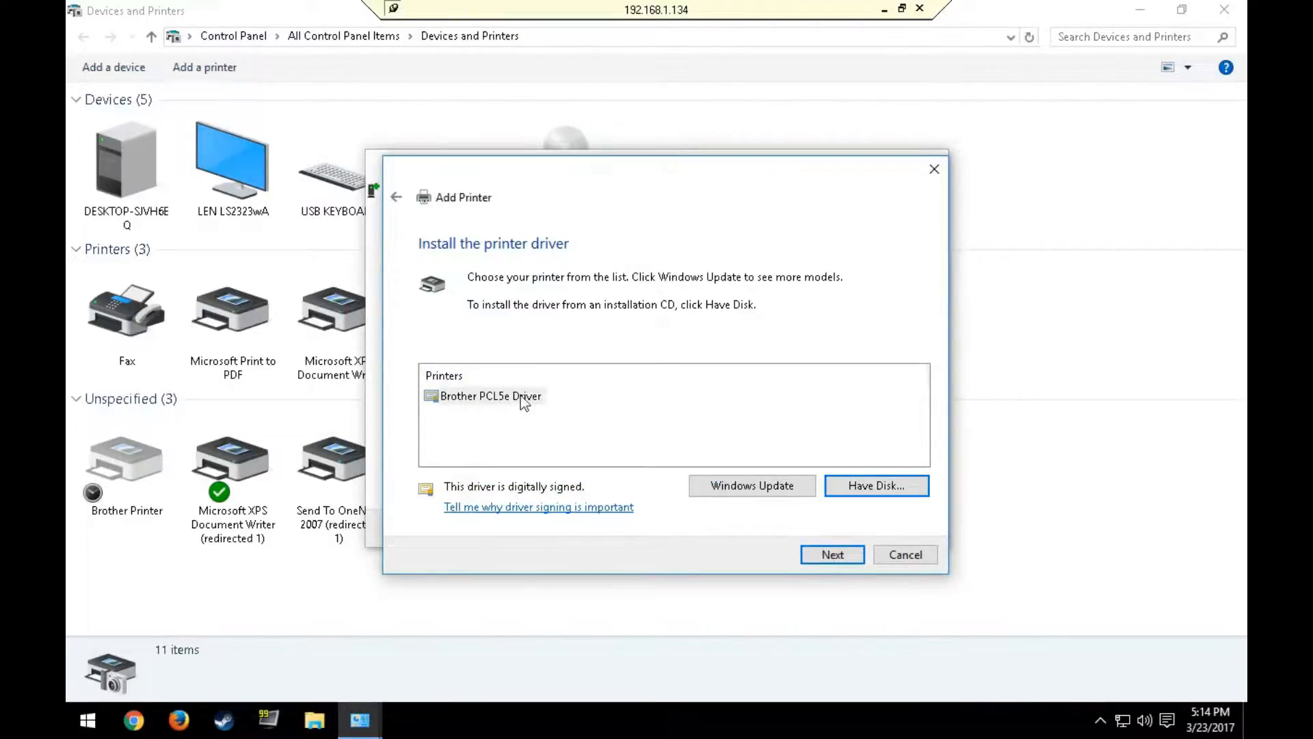
Step: Select the Brother PCL5e Driver and replace the currently installed driver with it
click(540, 400)
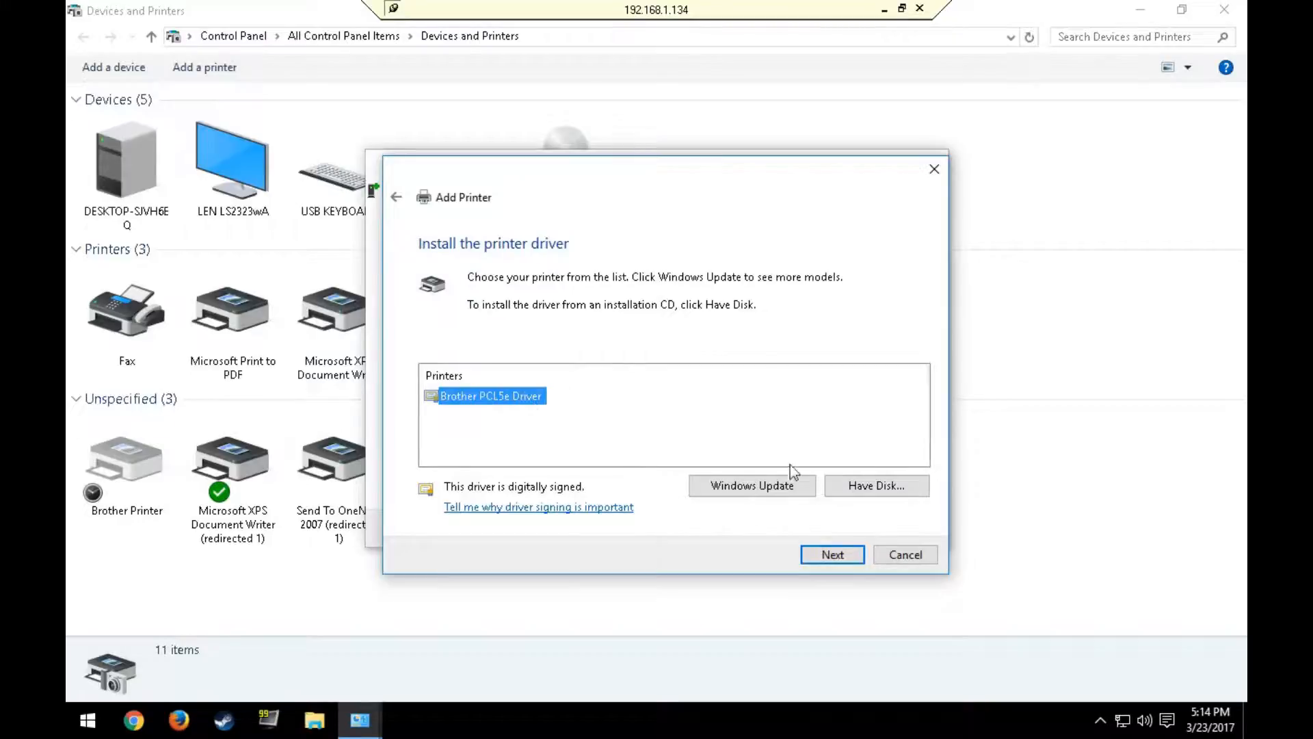
click(819, 556)
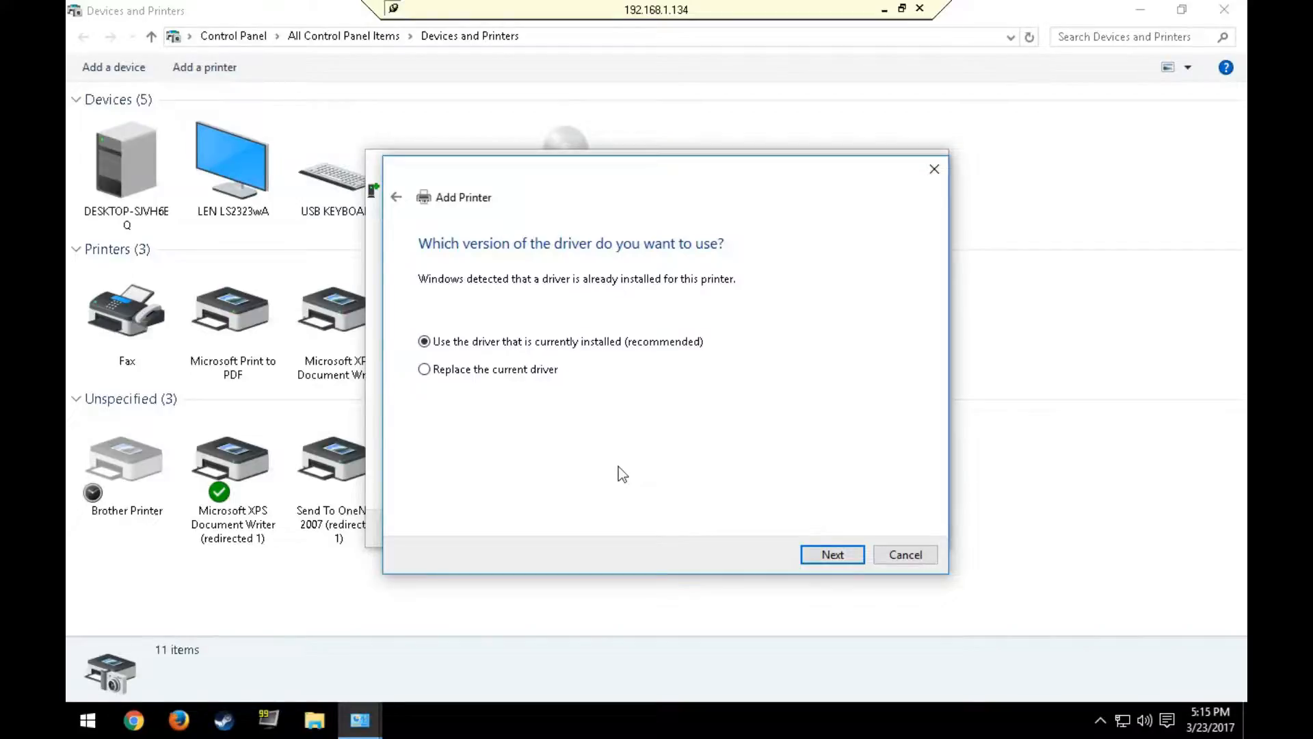
click(486, 375)
click(843, 560)
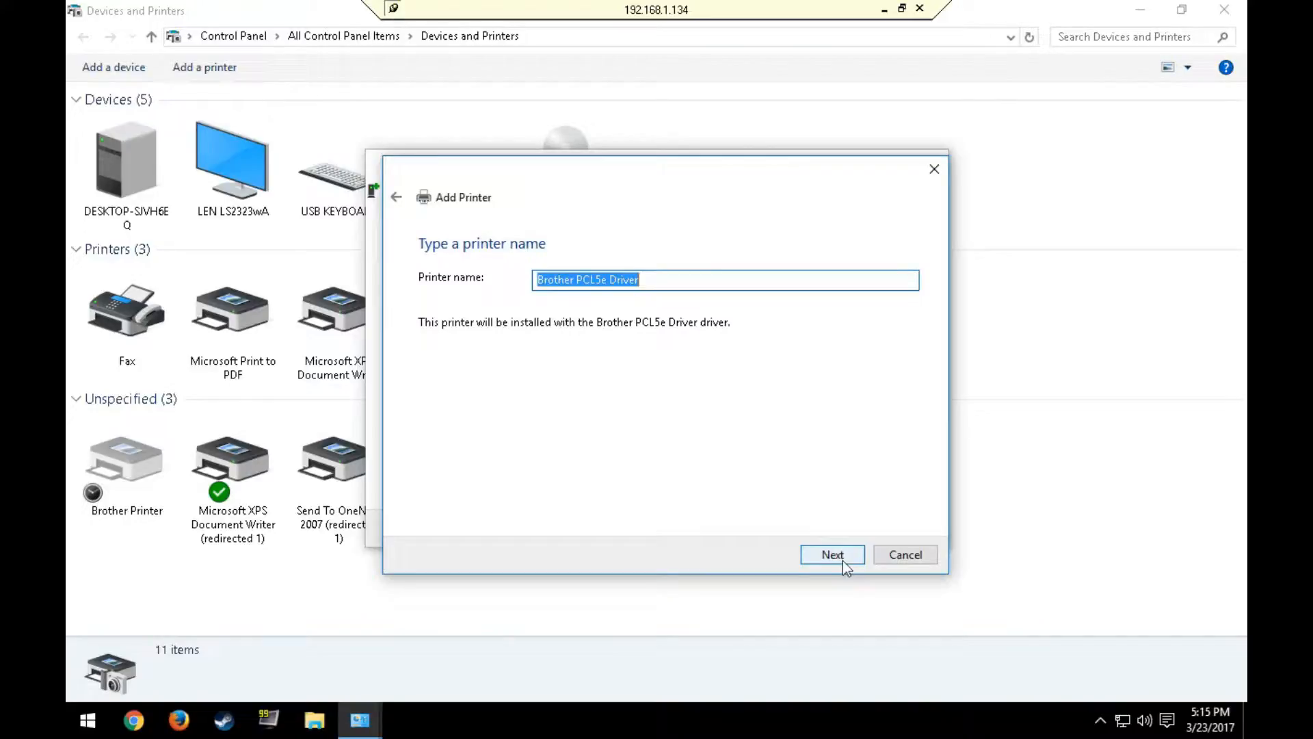
Step: Name the printer "Brohter printer" and install it
text(Brohter )
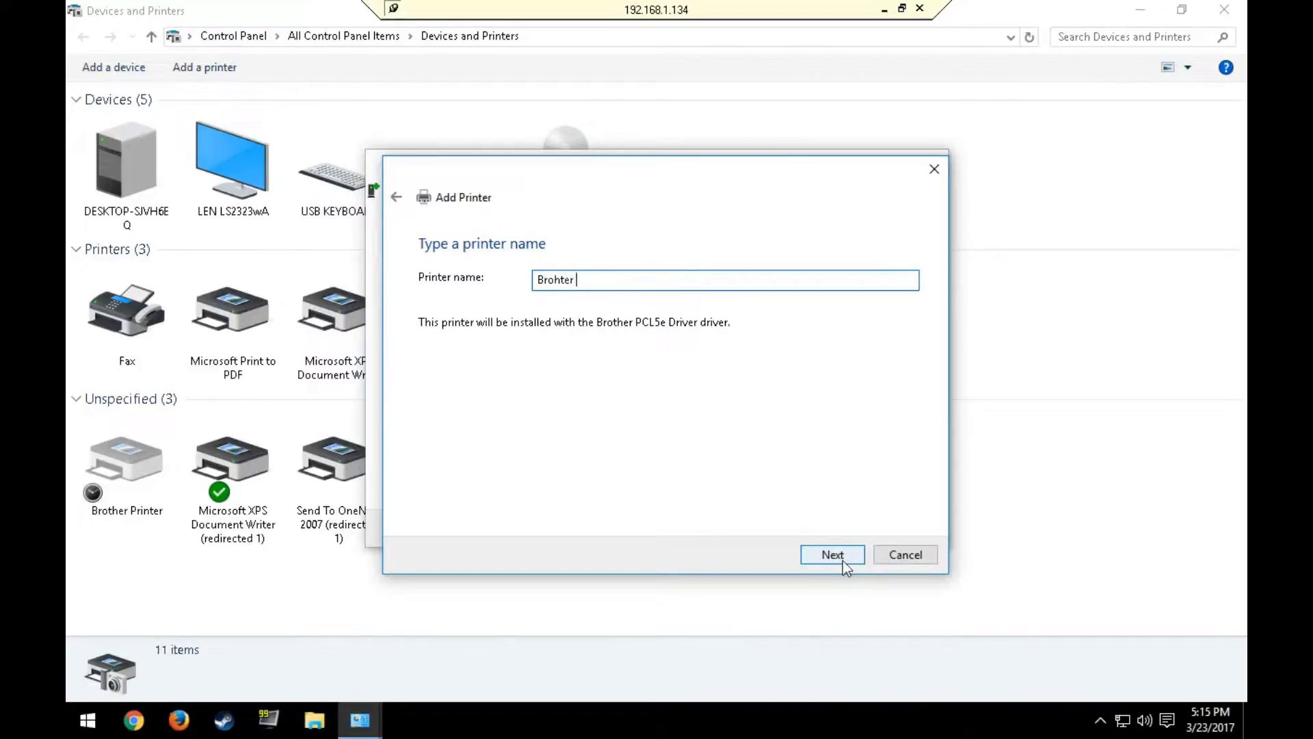
text(p)
key(BackSpace)
text(printer)
click(846, 555)
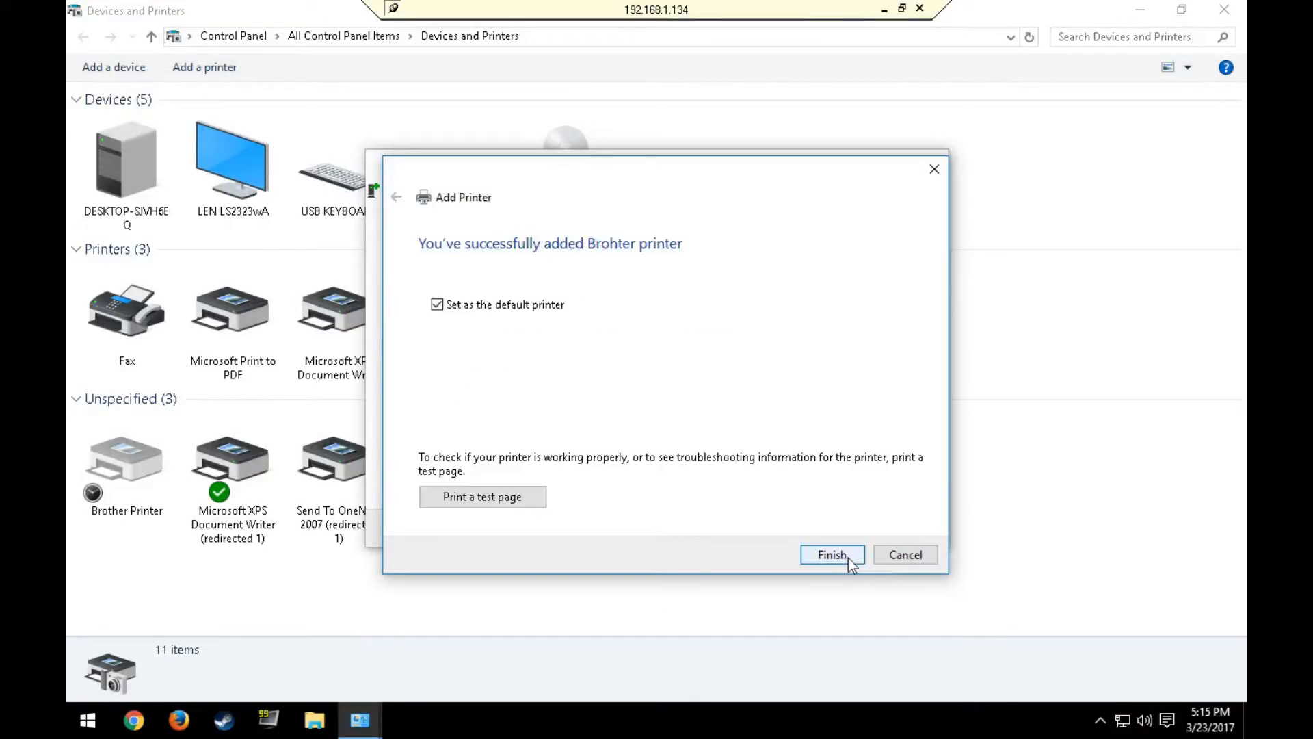